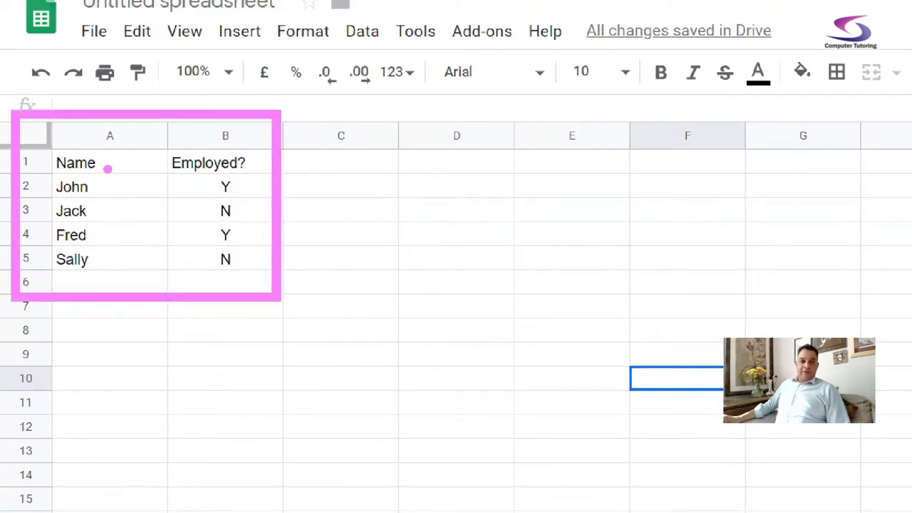
pyautogui.moveTo(108, 169)
pyautogui.mouseDown()
pyautogui.moveTo(21, 172)
pyautogui.moveTo(89, 214)
pyautogui.moveTo(110, 158)
pyautogui.mouseUp()
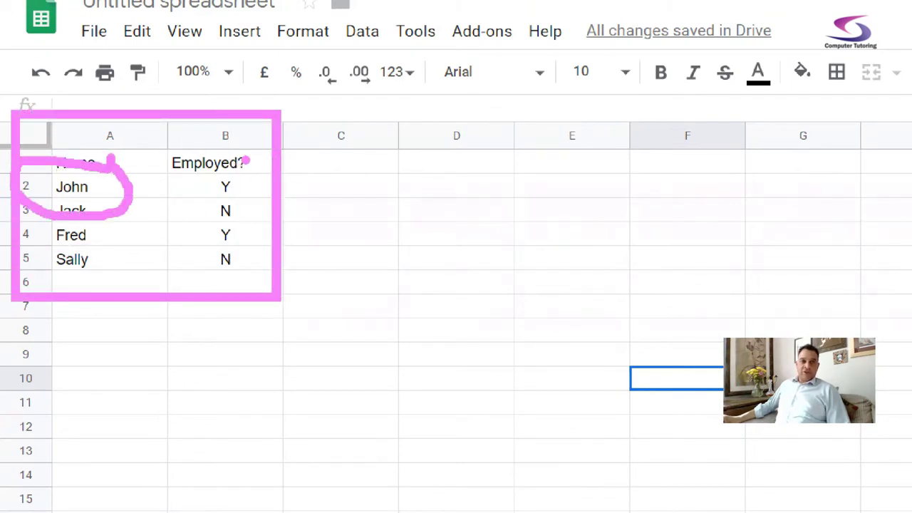
pyautogui.moveTo(245, 162)
pyautogui.mouseDown()
pyautogui.moveTo(195, 174)
pyautogui.moveTo(214, 207)
pyautogui.moveTo(250, 178)
pyautogui.moveTo(214, 155)
pyautogui.mouseUp()
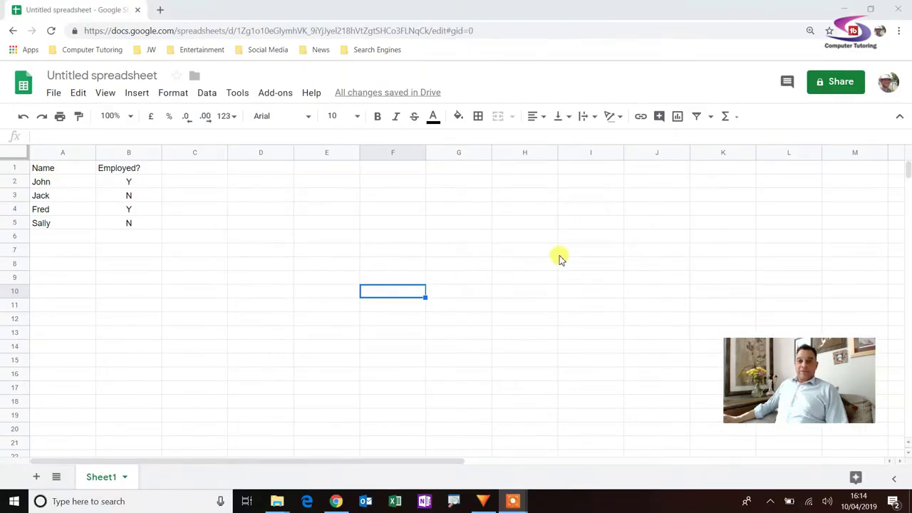
pyautogui.moveTo(824, 386); pyautogui.dragTo(647, 301)
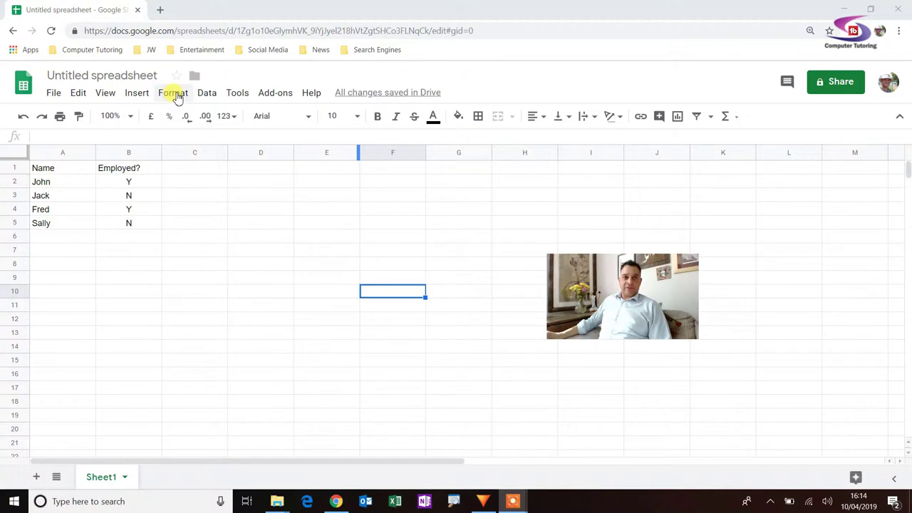
# Start a conditional formatting rule and set the range it applies to as $A2:$B5.
pyautogui.click(173, 94)
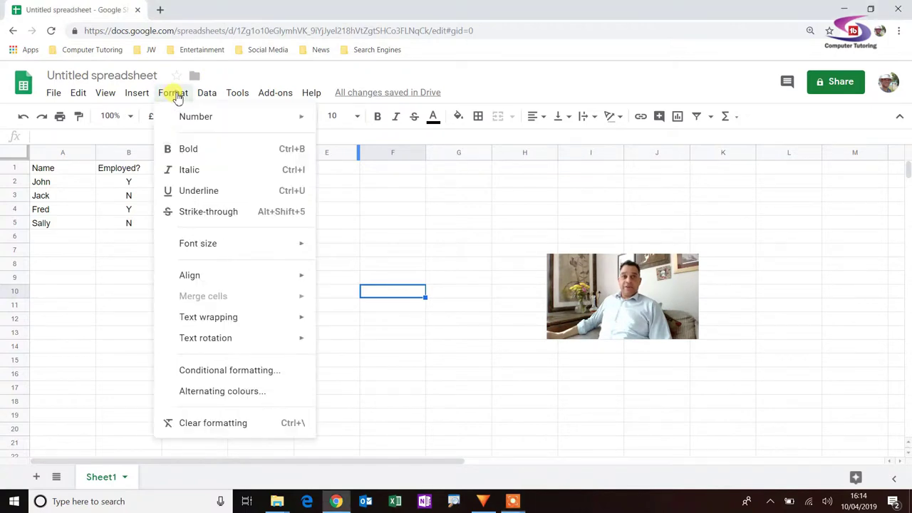
pyautogui.click(280, 372)
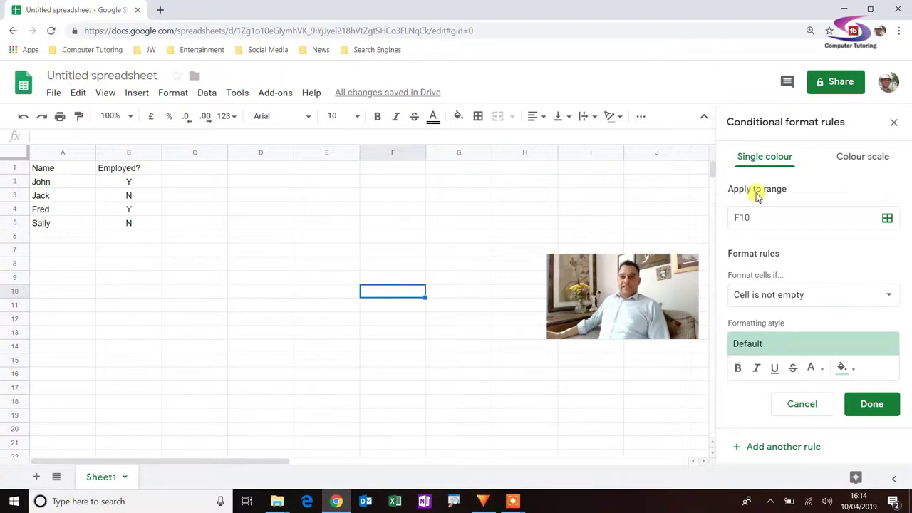
pyautogui.click(760, 220)
pyautogui.moveTo(742, 216); pyautogui.dragTo(723, 220)
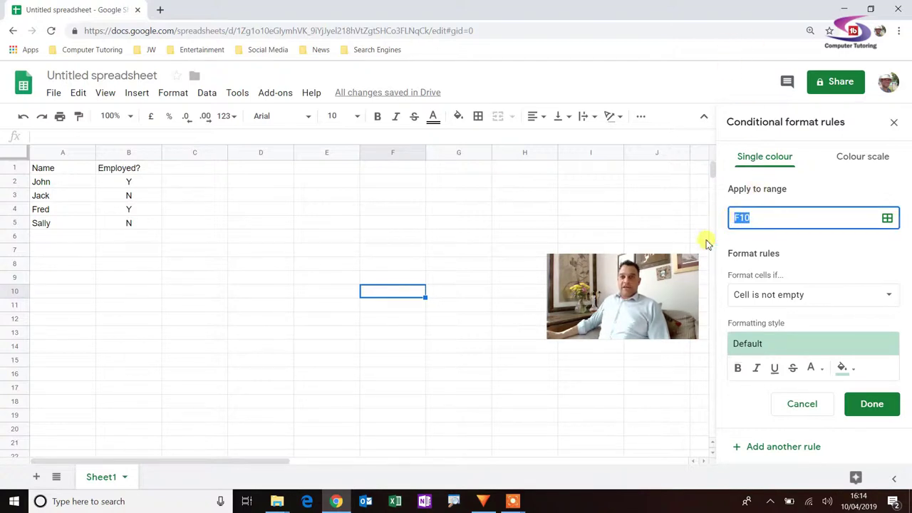
pyautogui.moveTo(37, 184); pyautogui.dragTo(119, 228)
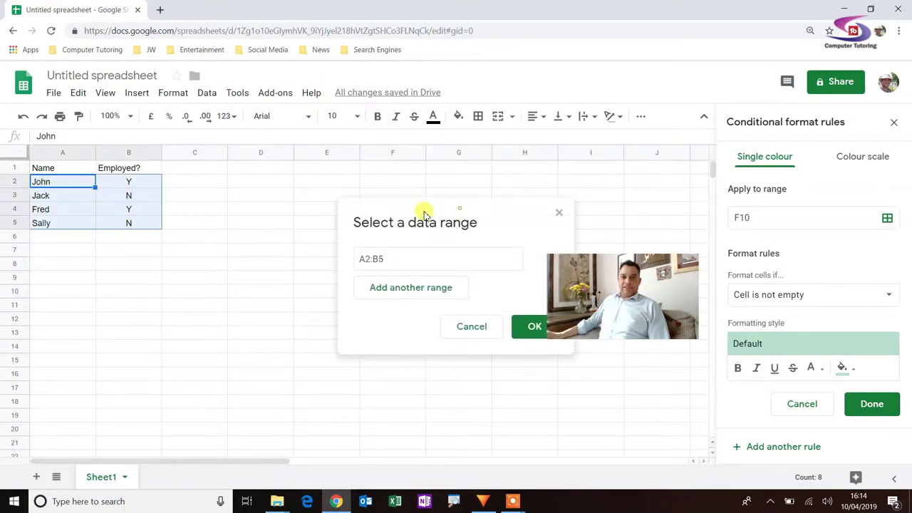
pyautogui.moveTo(422, 212); pyautogui.dragTo(408, 202)
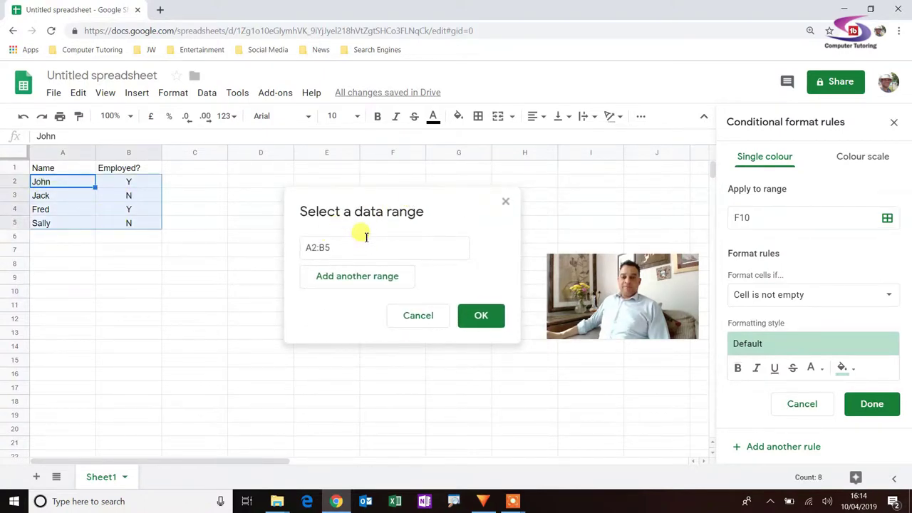
pyautogui.click(310, 248)
pyautogui.write('$')
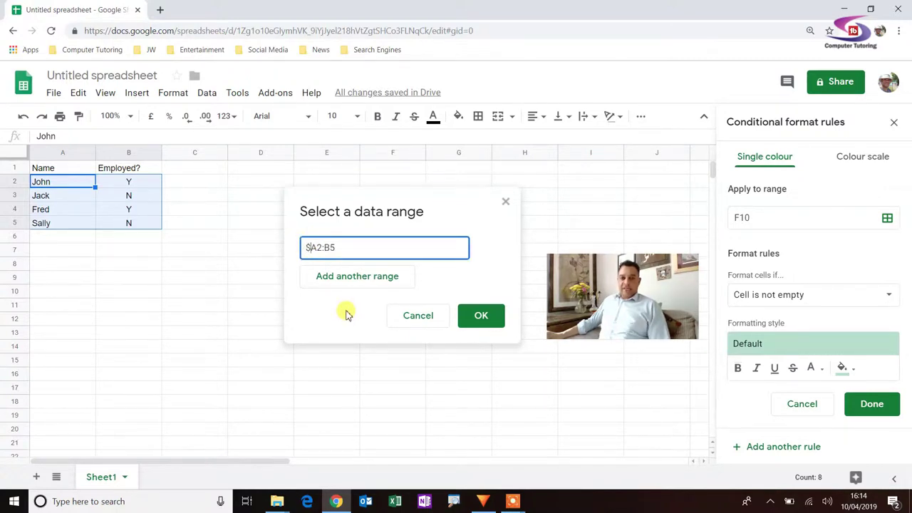
pyautogui.click(325, 247)
pyautogui.write('$')
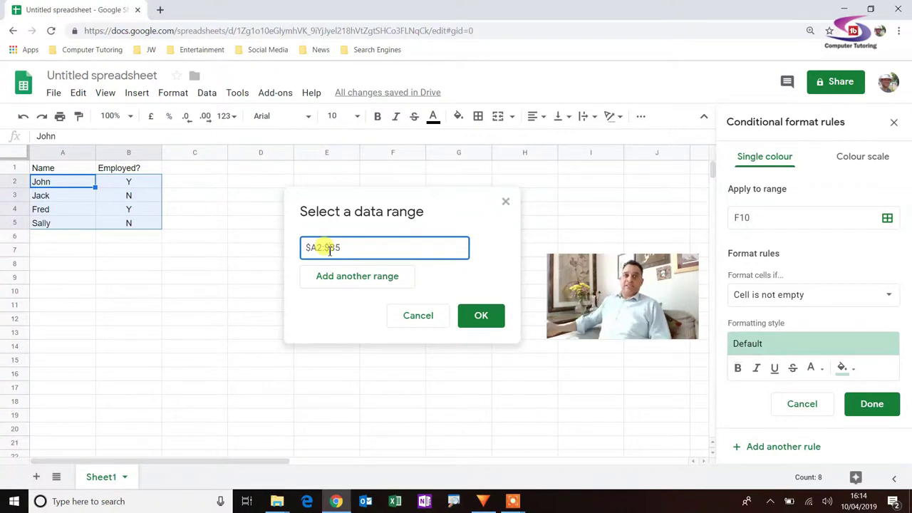
pyautogui.click(482, 316)
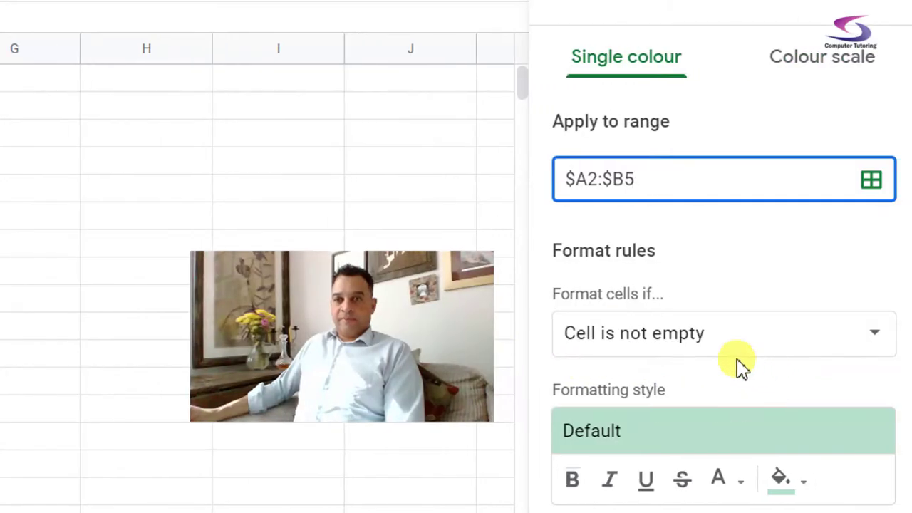
# Make the rule's condition a custom formula, =$B2="Y", keeping the default formatting style.
pyautogui.click(705, 335)
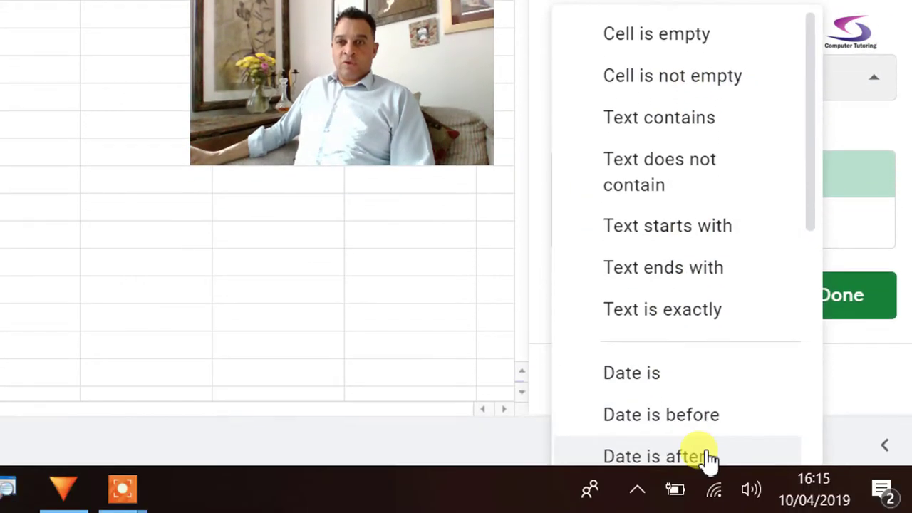
pyautogui.scroll(-5, 679, 401)
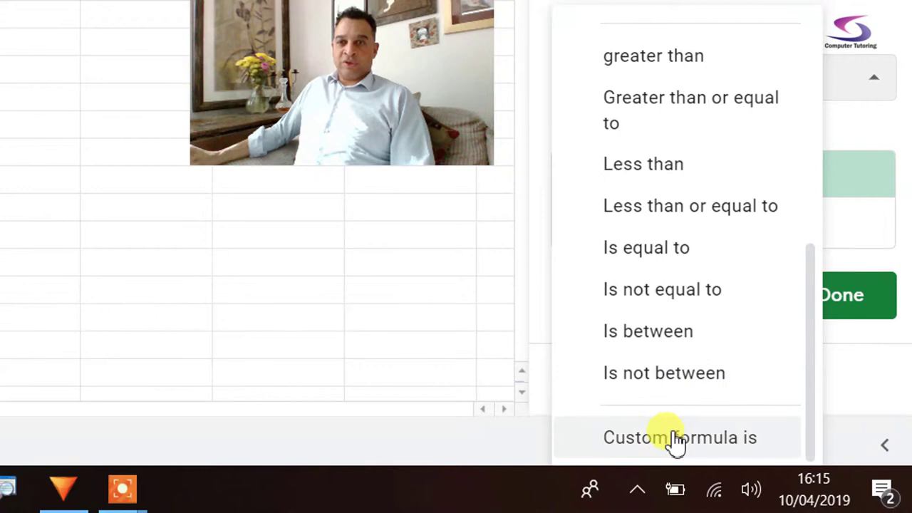
pyautogui.click(692, 440)
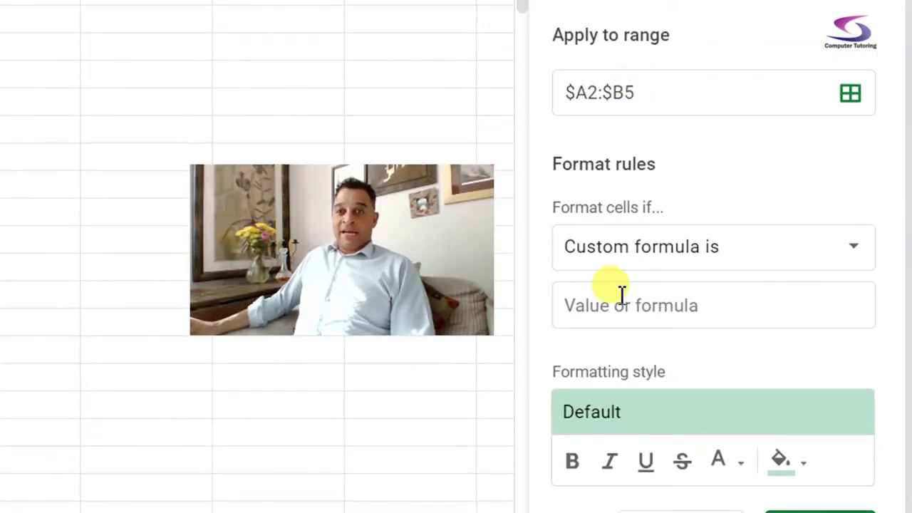
pyautogui.click(615, 298)
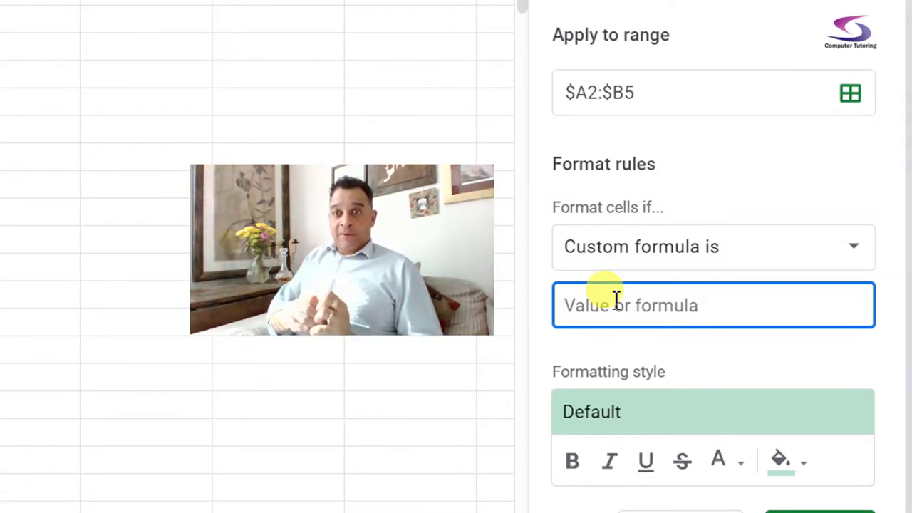
pyautogui.write('=')
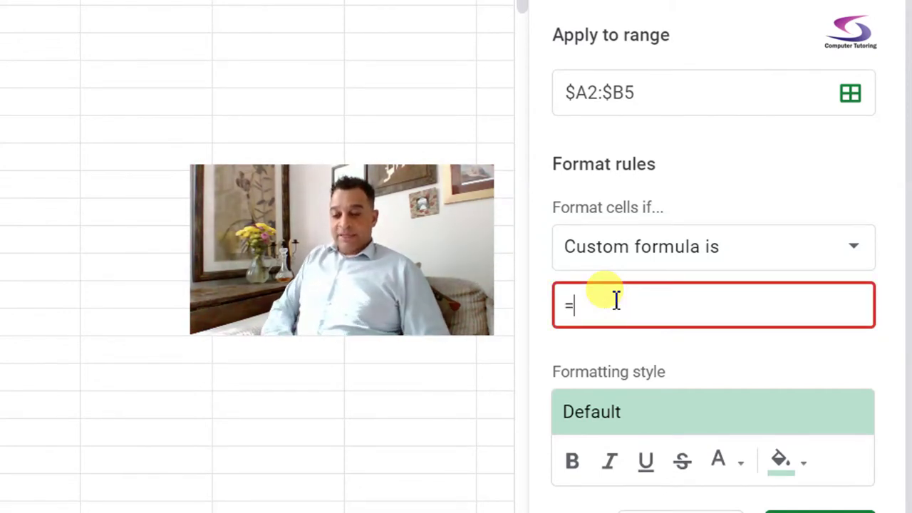
pyautogui.write('$')
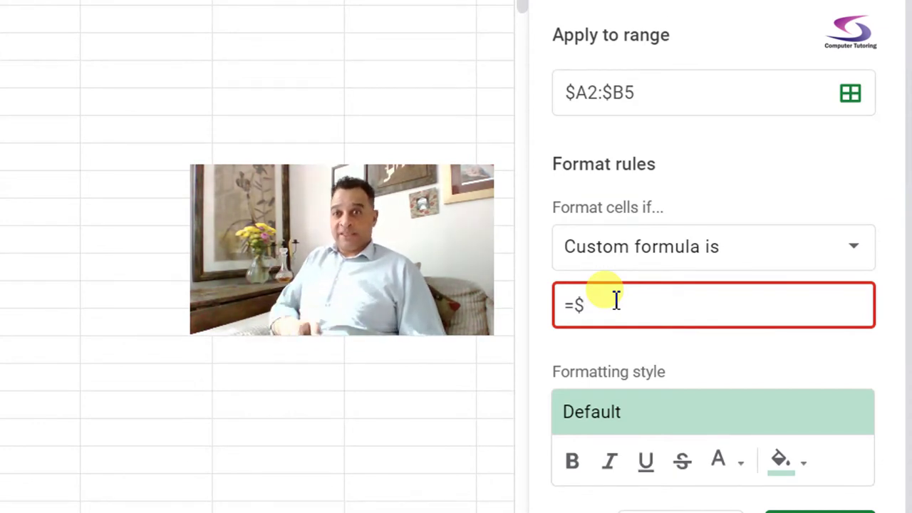
pyautogui.write('B2')
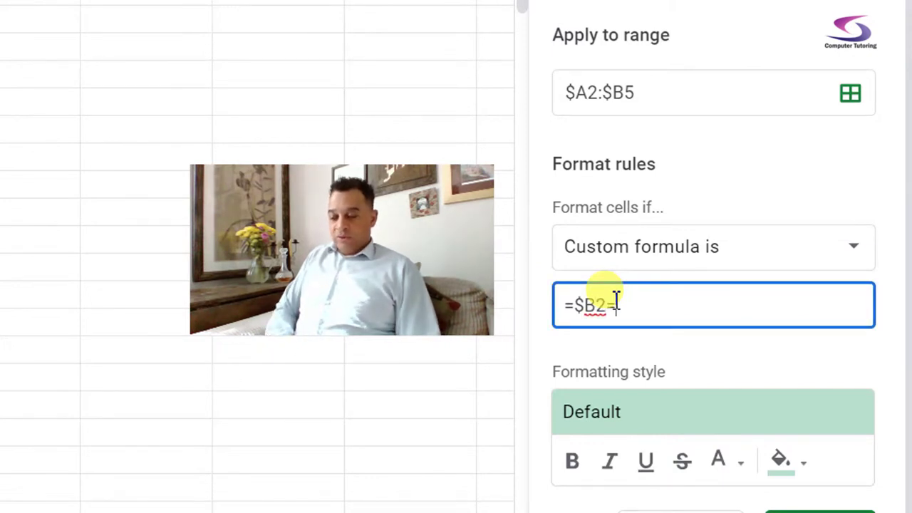
pyautogui.write('="Y')
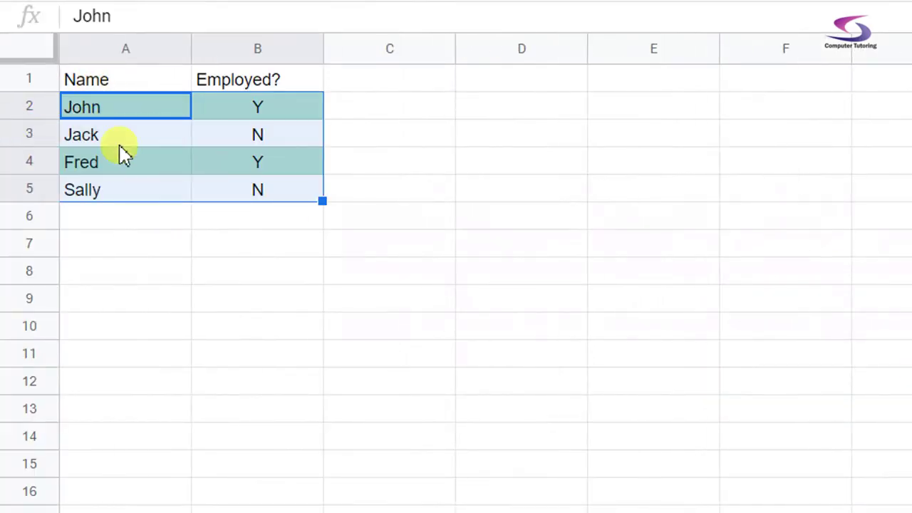
# Test the row highlighting by changing cell B3 to Y and setting it back to N.
pyautogui.click(260, 140)
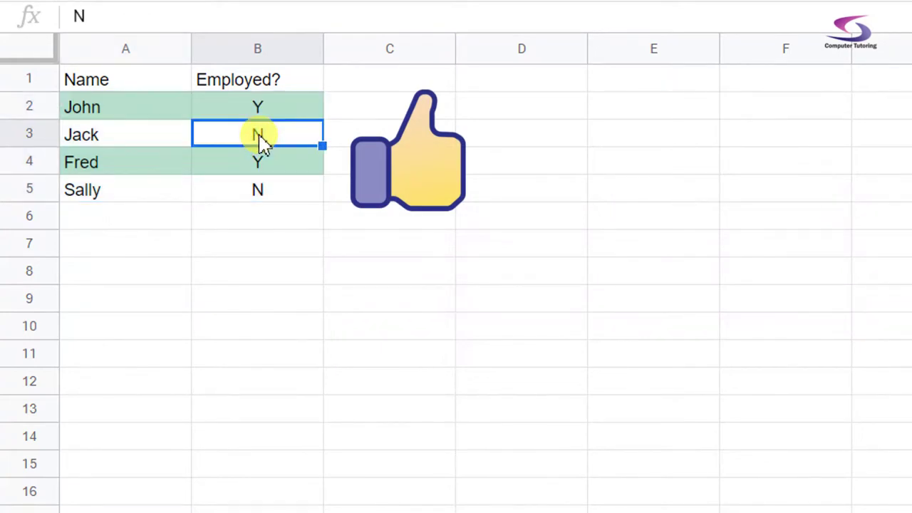
pyautogui.write('Y')
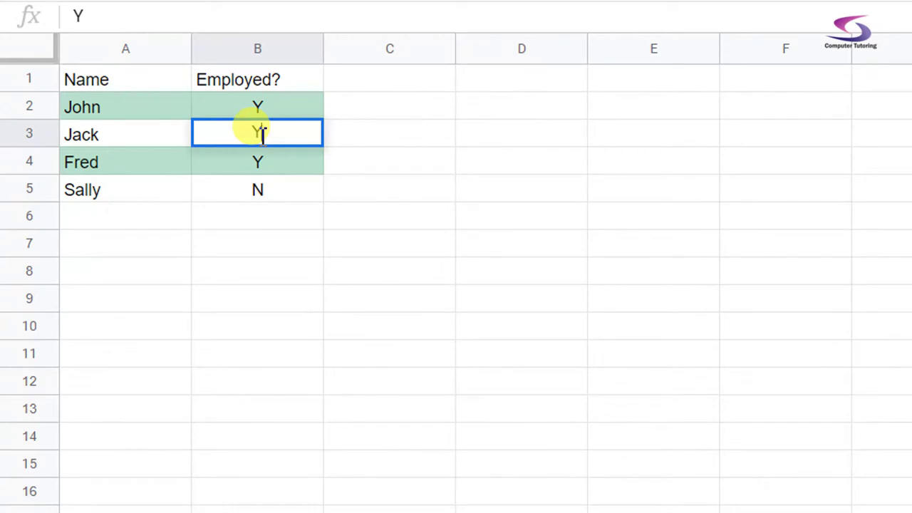
pyautogui.press('Return')
pyautogui.click(230, 141)
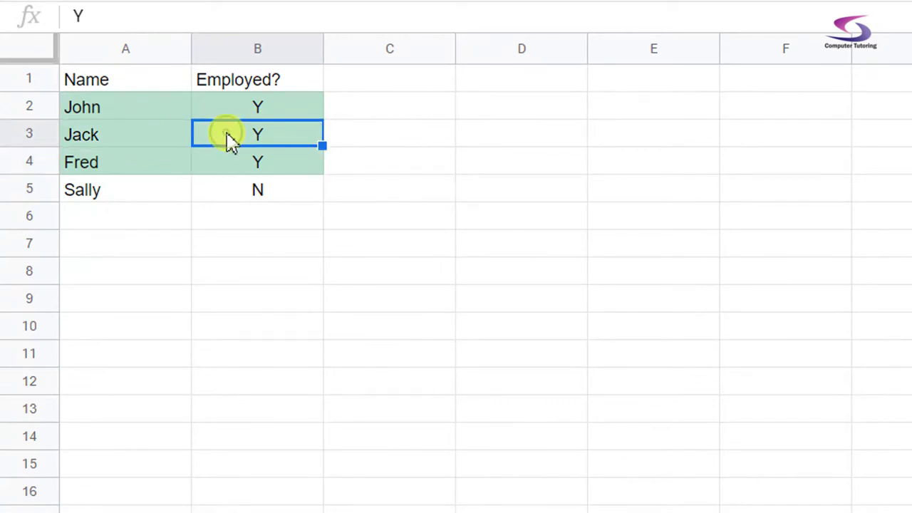
pyautogui.write('N')
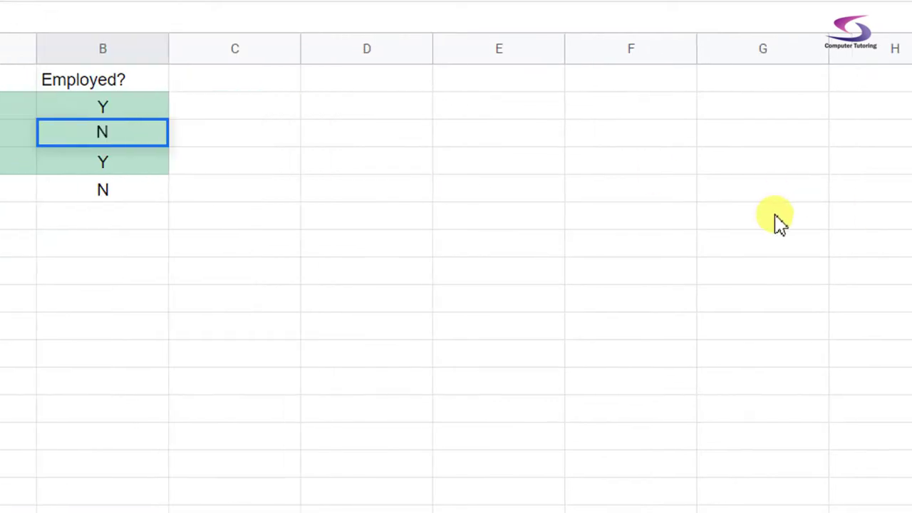
pyautogui.press('Return')
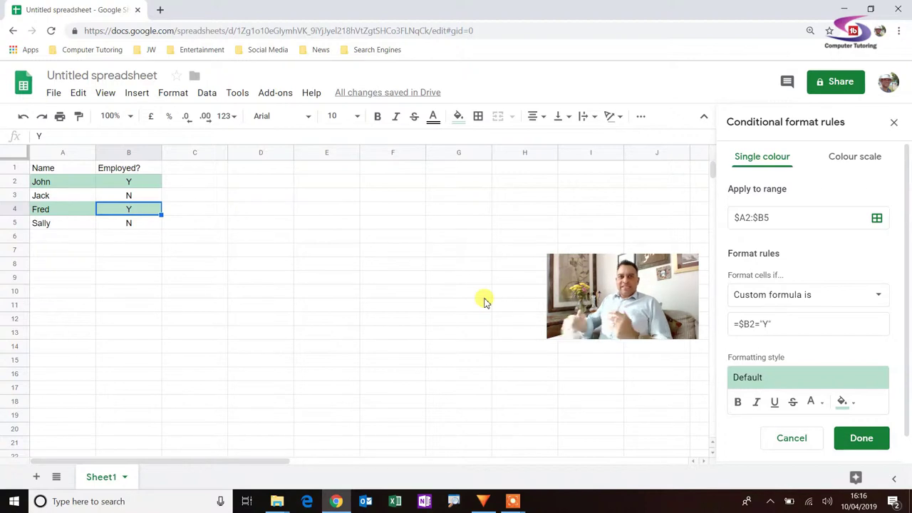
# Add data validation to cell D1 as a list of items, Y,N, with a drop-down in the cell.
pyautogui.click(263, 171)
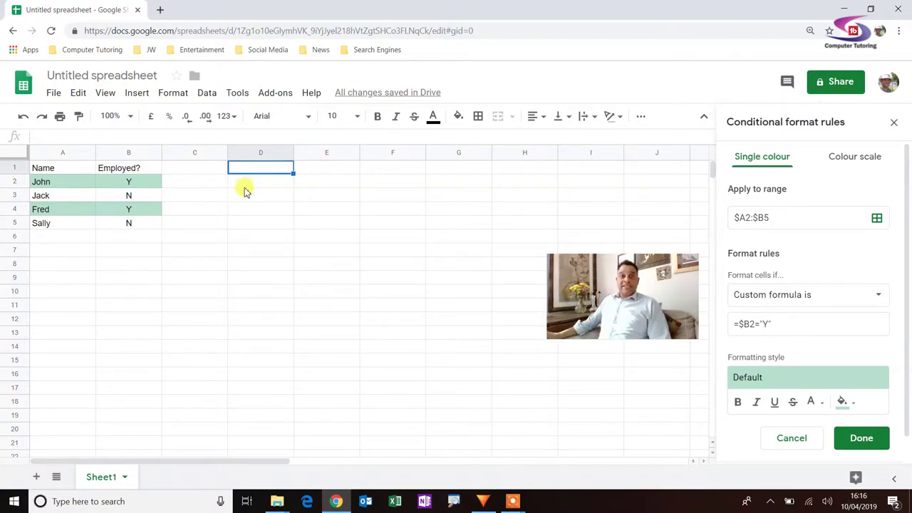
pyautogui.click(207, 92)
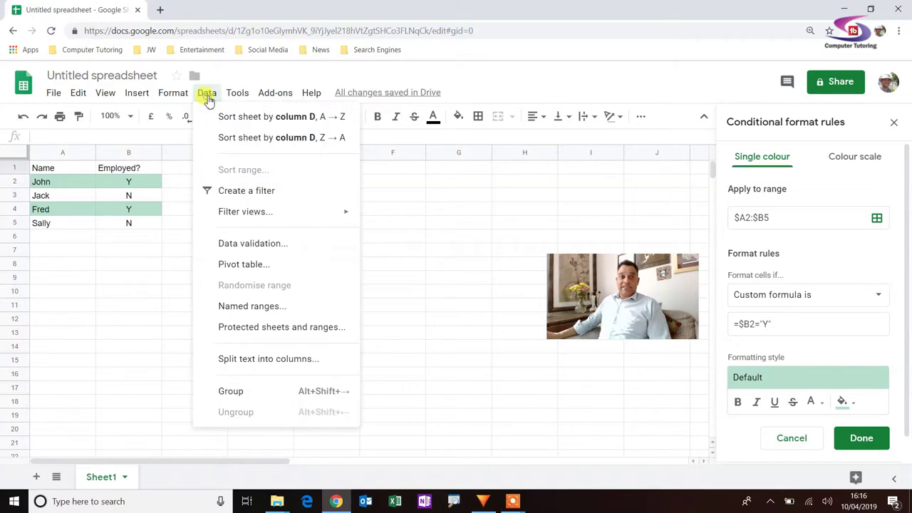
pyautogui.click(242, 188)
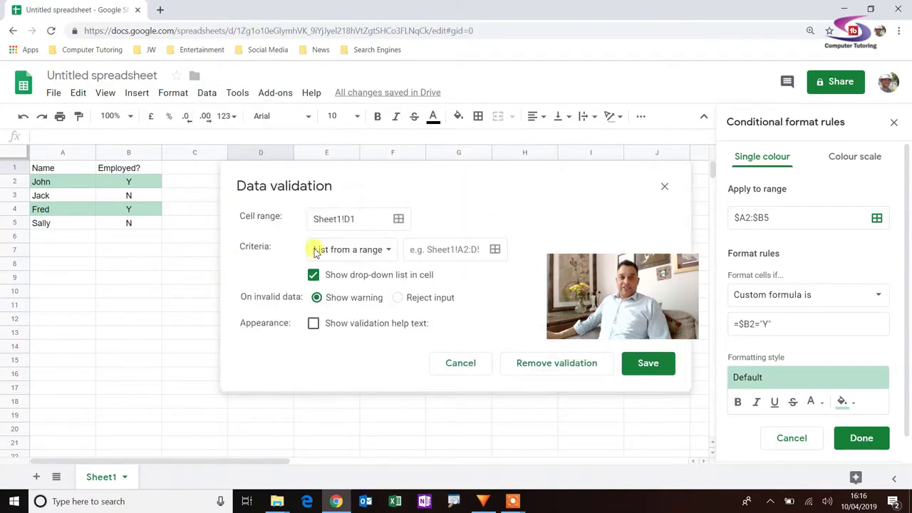
pyautogui.click(378, 251)
pyautogui.click(337, 271)
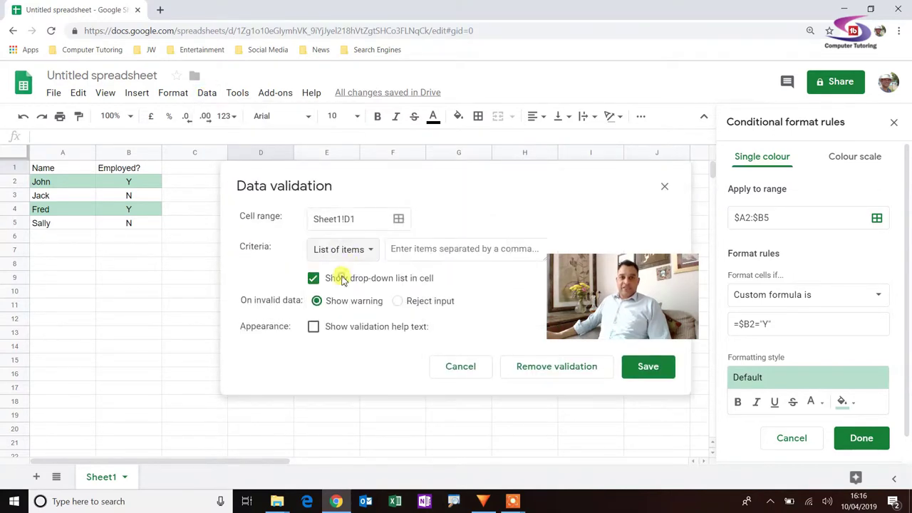
pyautogui.click(420, 252)
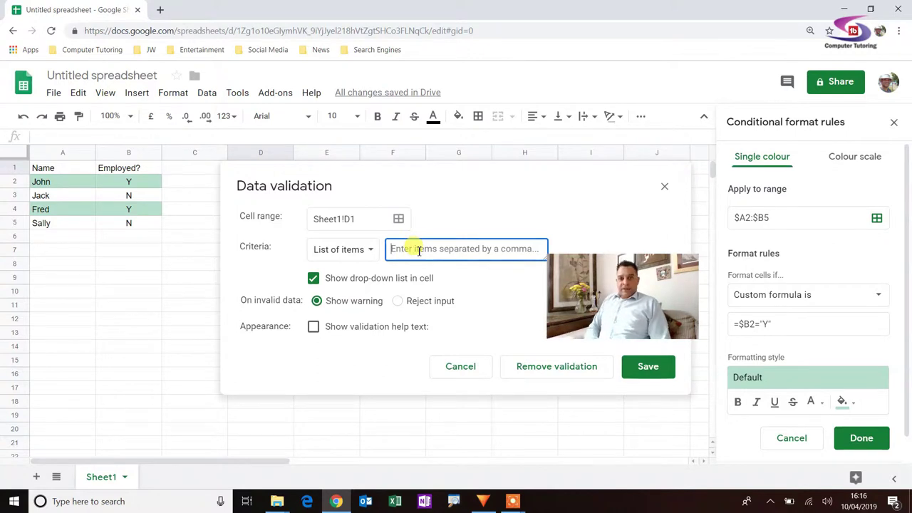
pyautogui.write('Y,N')
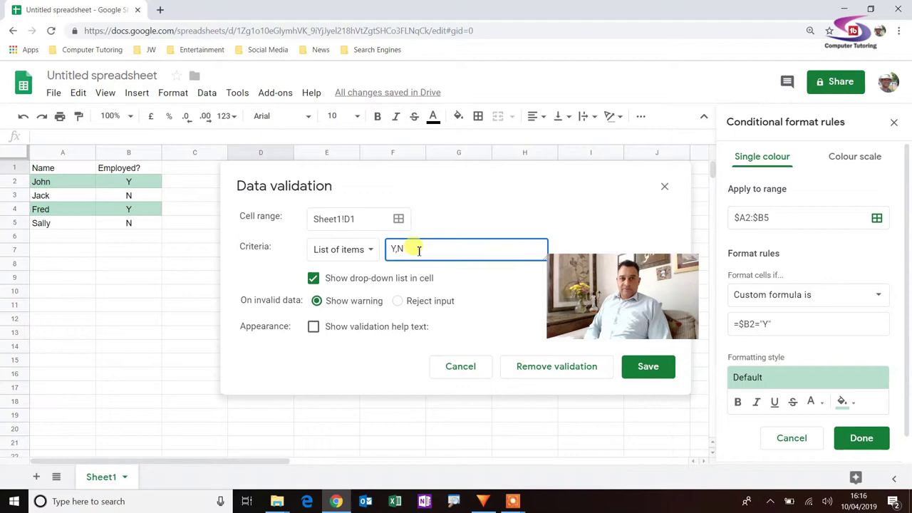
pyautogui.click(649, 369)
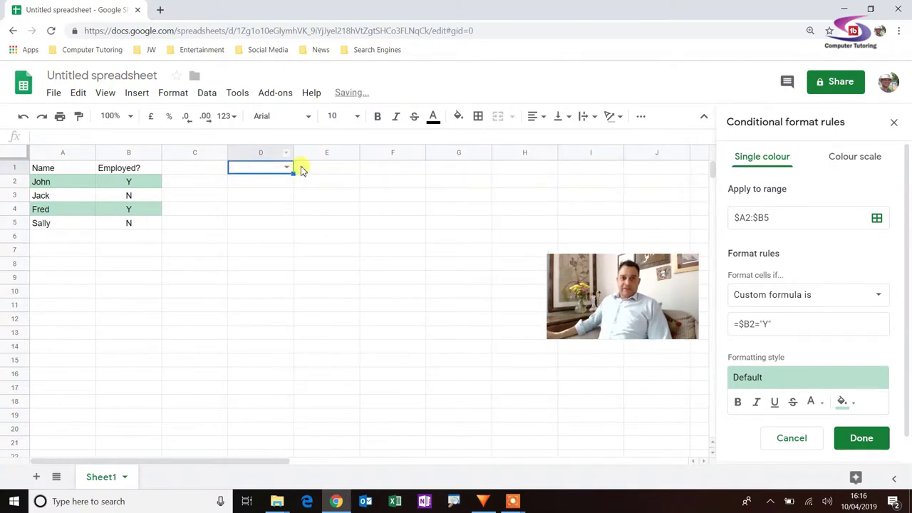
# Try both options in cell D1's drop-down list and leave it set to Y.
pyautogui.click(287, 167)
pyautogui.click(249, 184)
pyautogui.click(287, 166)
pyautogui.click(244, 198)
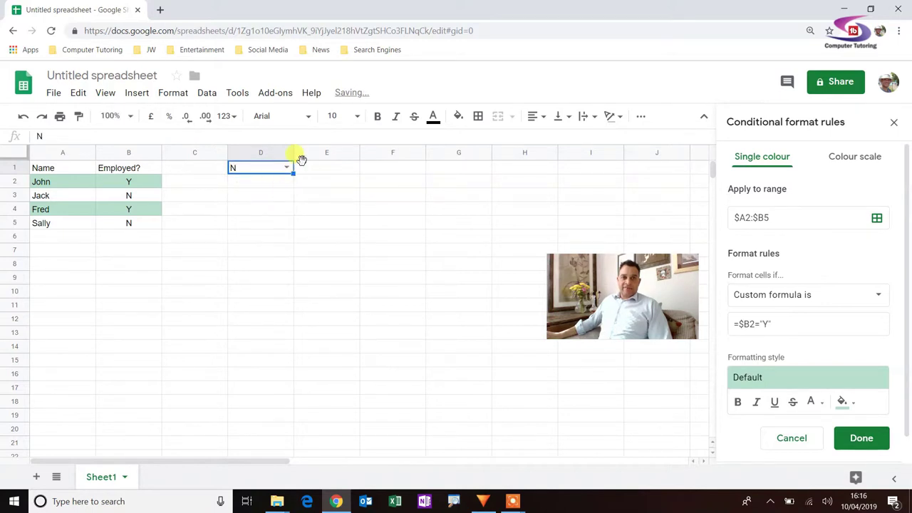
pyautogui.click(287, 167)
pyautogui.click(246, 184)
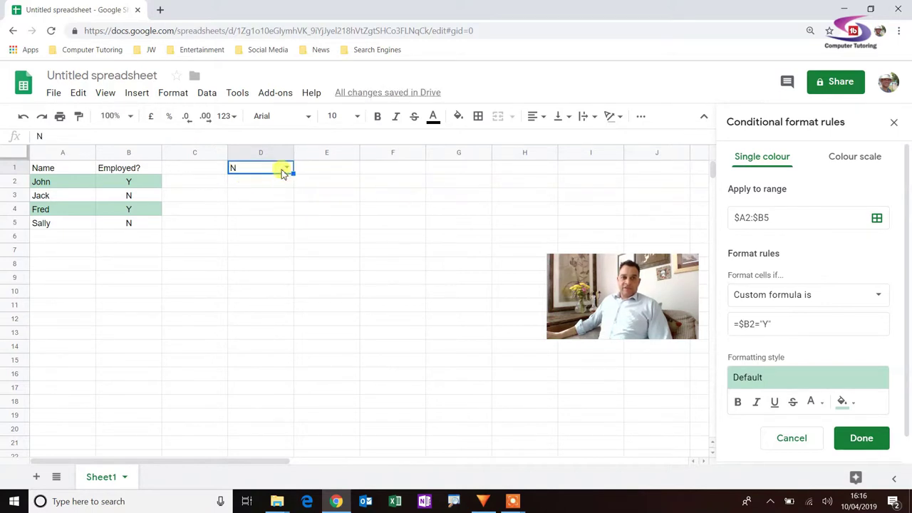
pyautogui.click(286, 168)
pyautogui.click(241, 201)
pyautogui.click(294, 208)
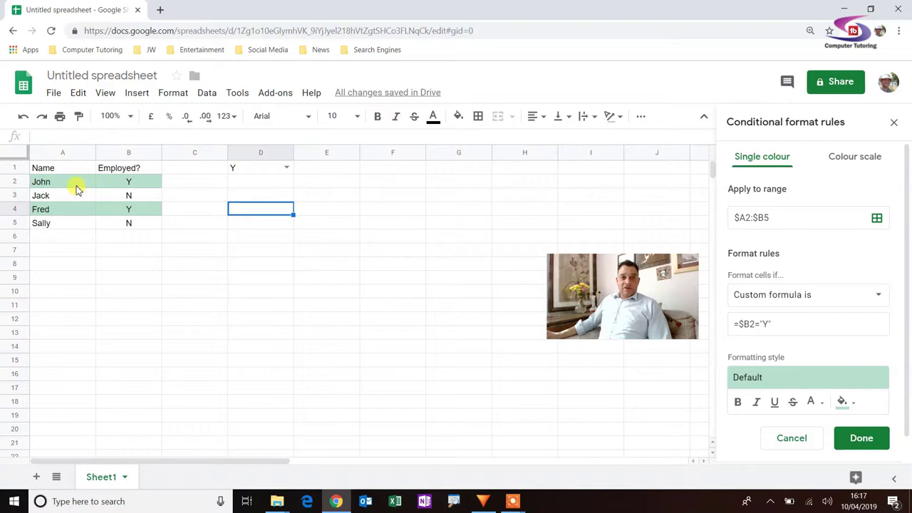
# Change the A2:B5 rule's custom formula to =$B2=$D$1 and save the rule.
pyautogui.moveTo(42, 182); pyautogui.dragTo(149, 226)
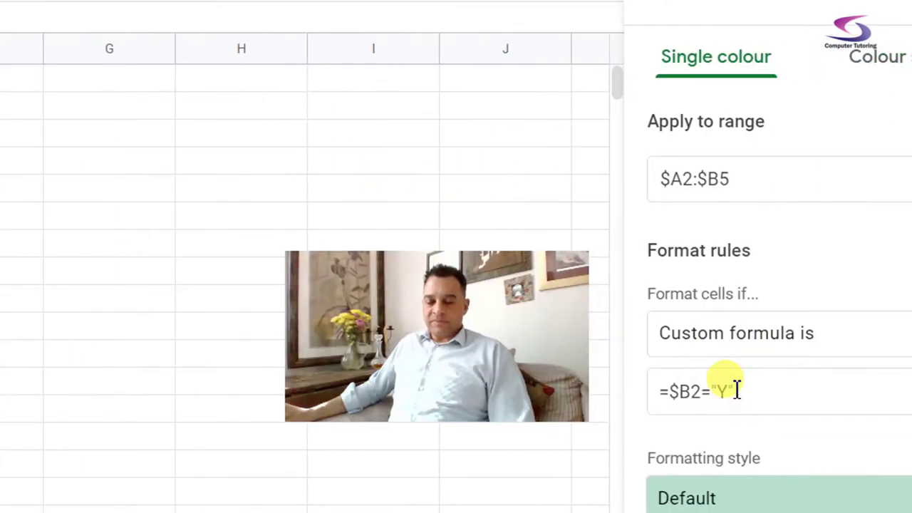
pyautogui.click(717, 391)
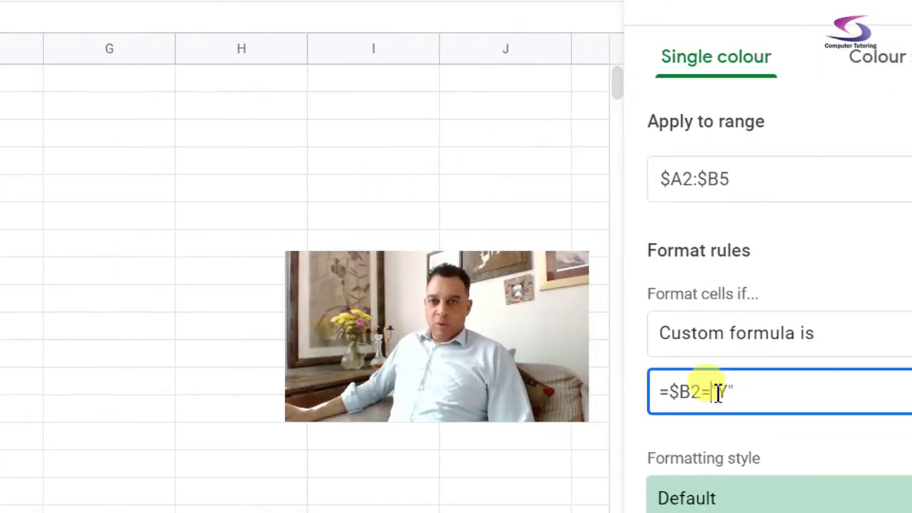
pyautogui.moveTo(713, 391); pyautogui.dragTo(741, 394)
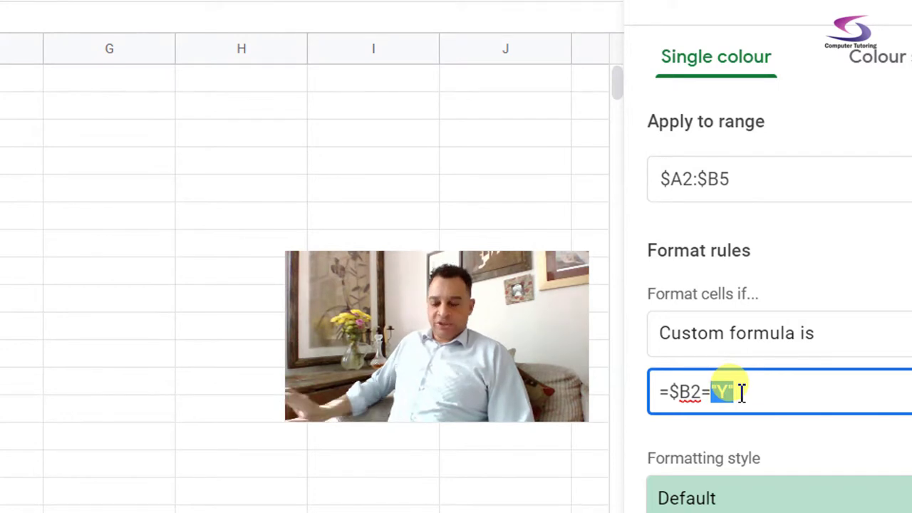
pyautogui.write('D1')
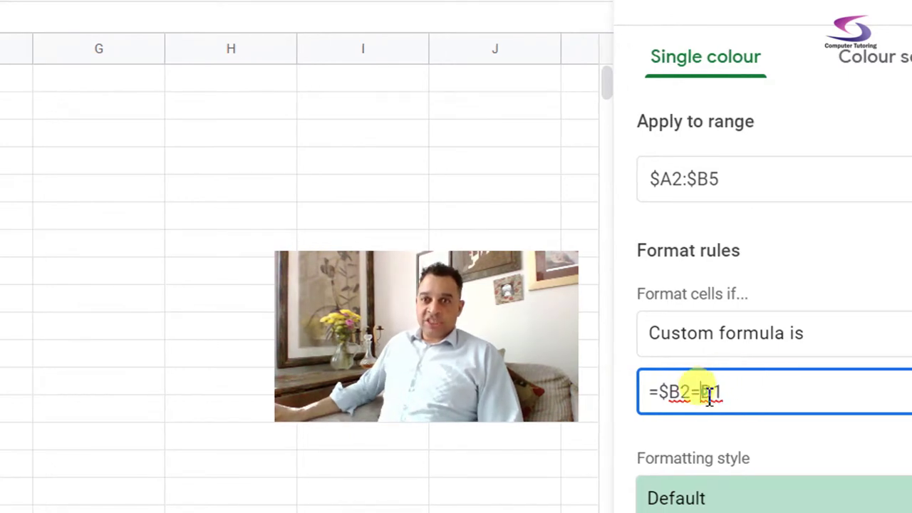
pyautogui.write('$D$')
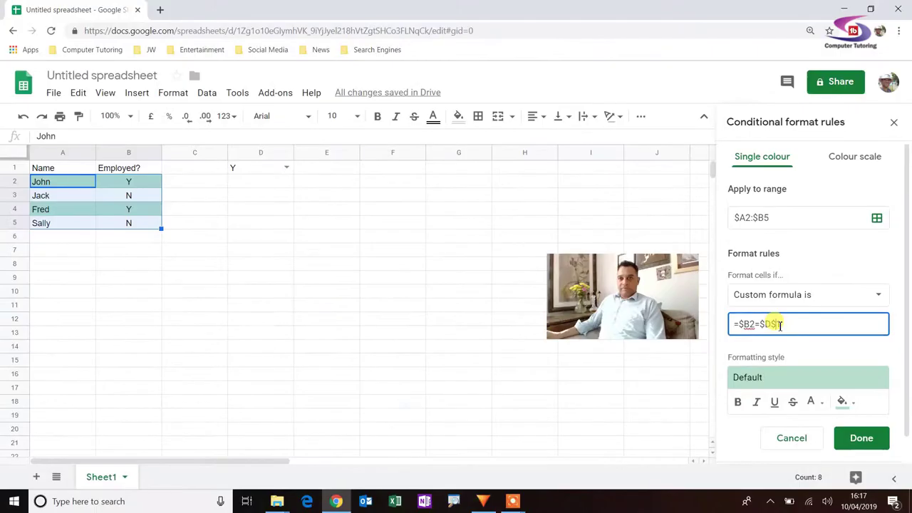
pyautogui.click(863, 439)
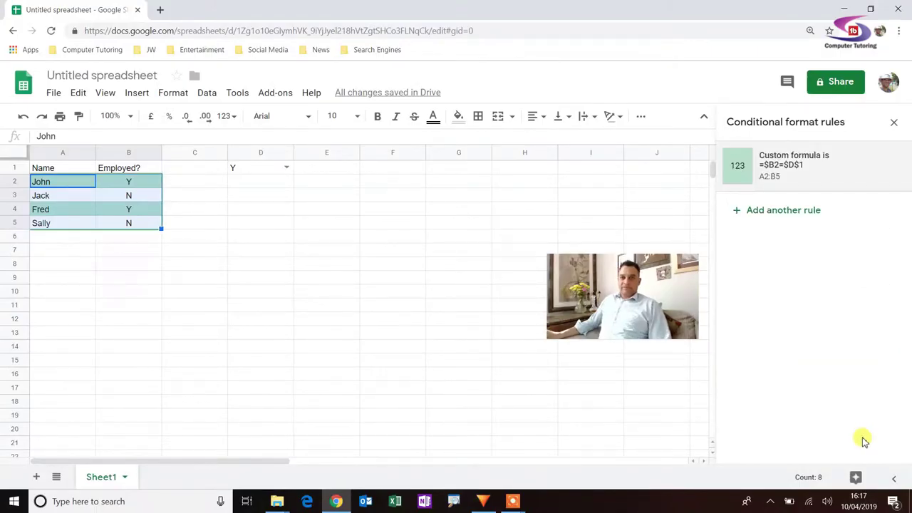
# Test the row highlighting by switching cell D1's drop-down to N and back to Y.
pyautogui.click(287, 166)
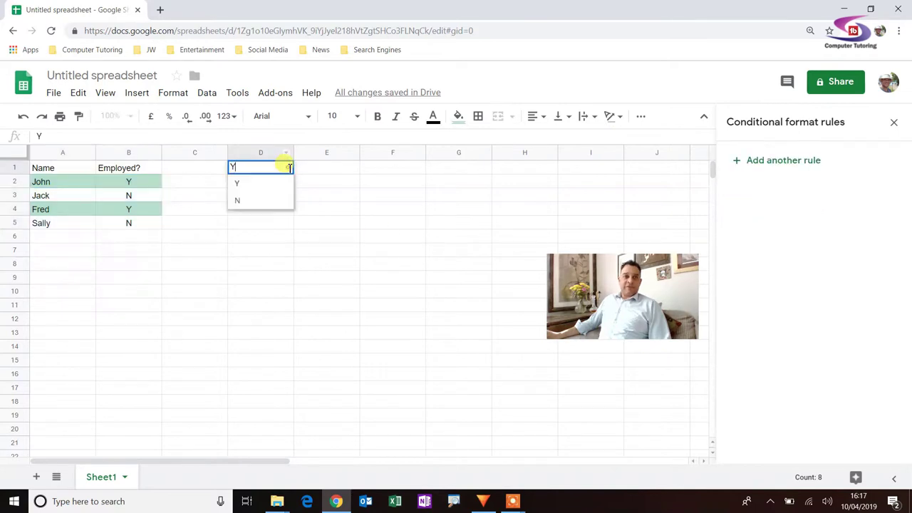
pyautogui.click(242, 201)
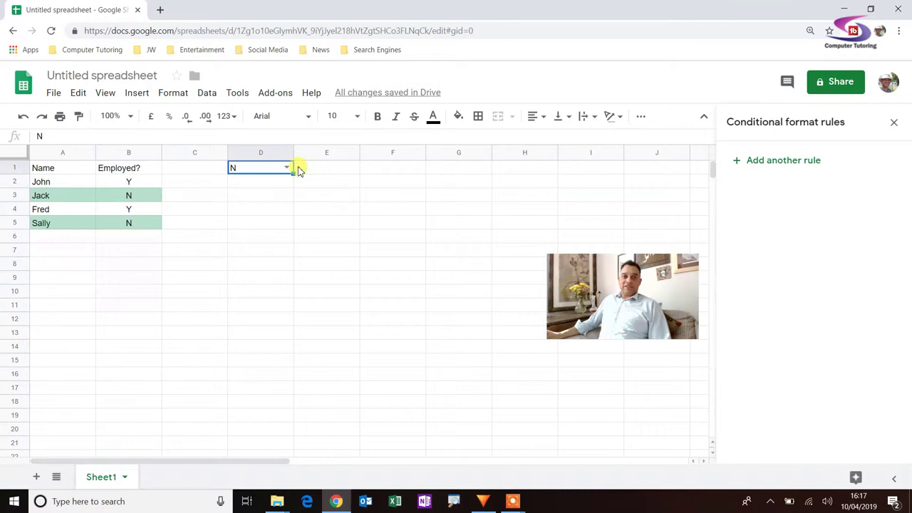
pyautogui.click(288, 169)
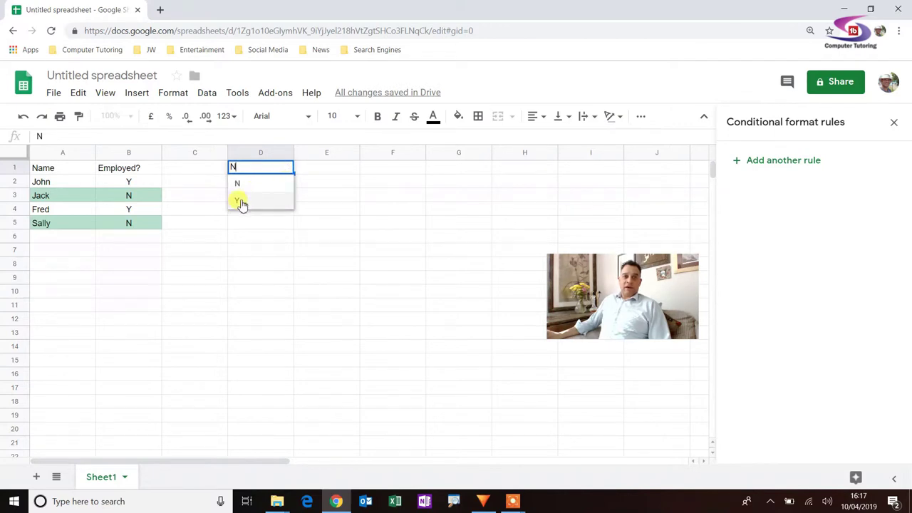
pyautogui.click(241, 202)
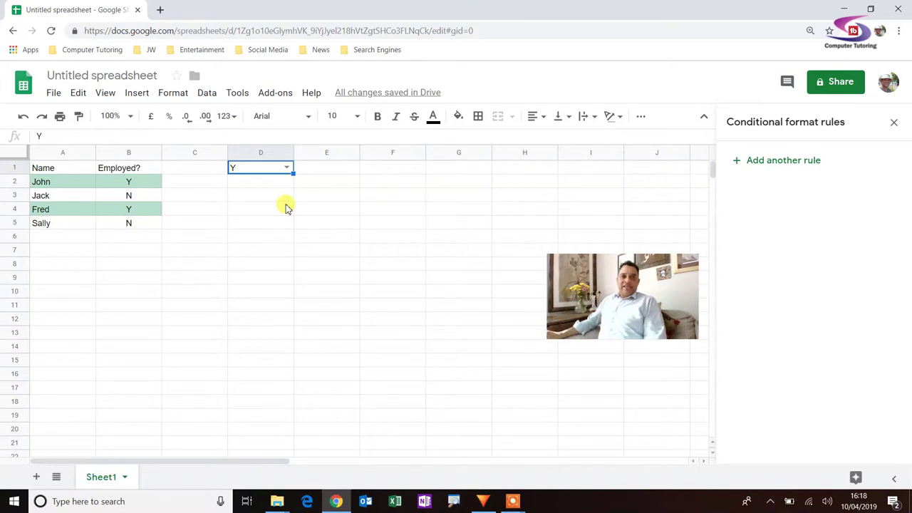
pyautogui.click(127, 185)
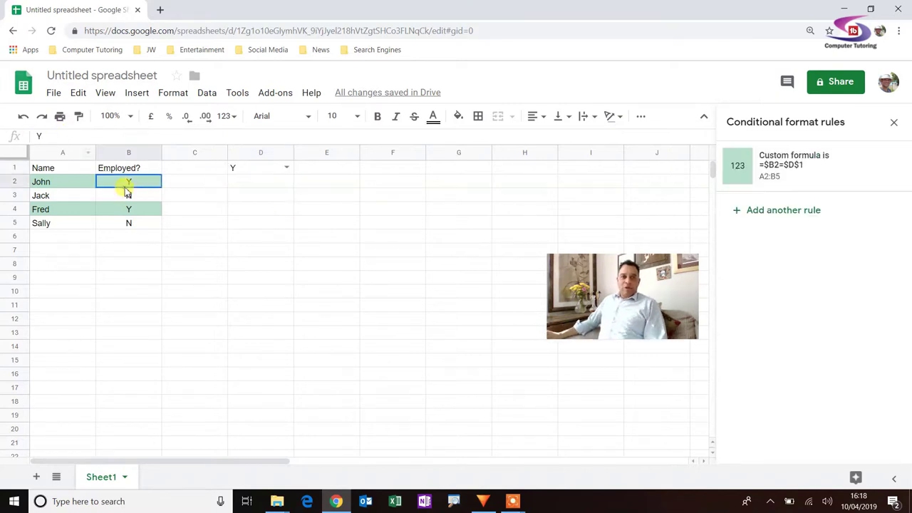
pyautogui.click(792, 178)
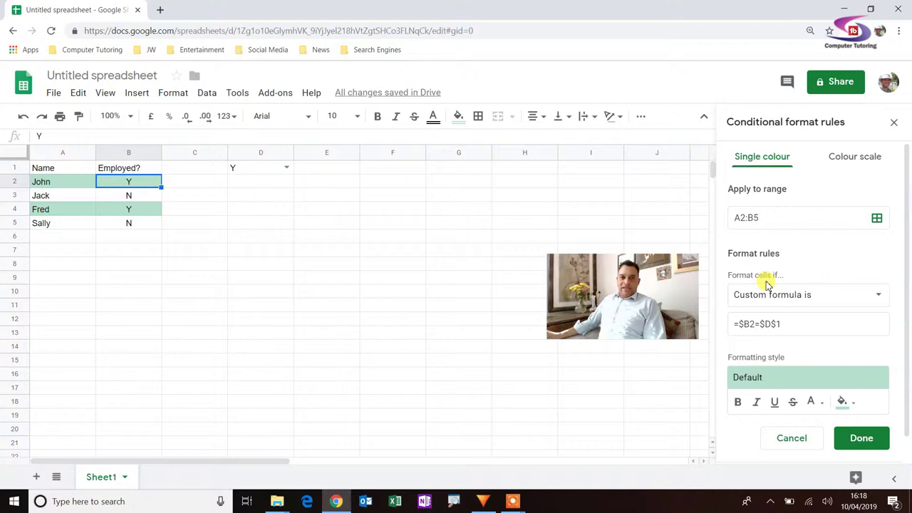
pyautogui.click(787, 439)
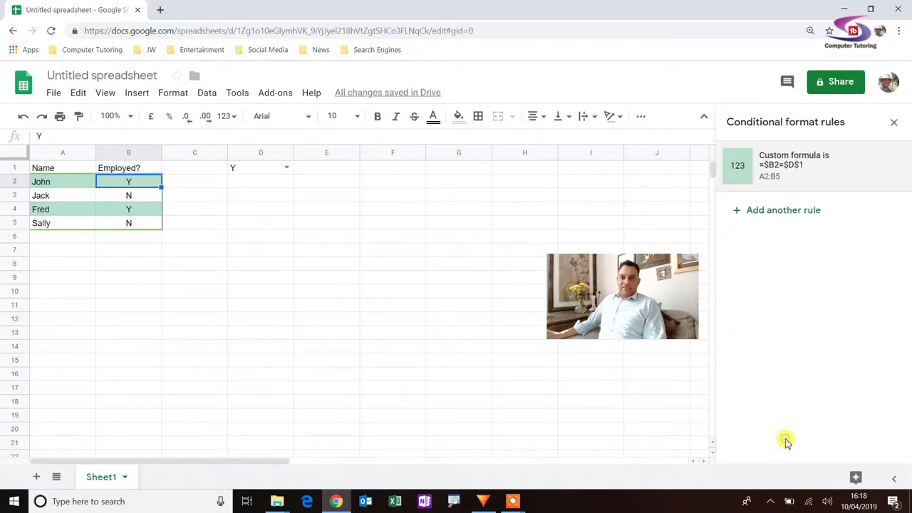
# Edit the conditional formatting rule for A2:B5 so it applies to the whole columns, $A:$B.
pyautogui.moveTo(55, 183); pyautogui.dragTo(127, 224)
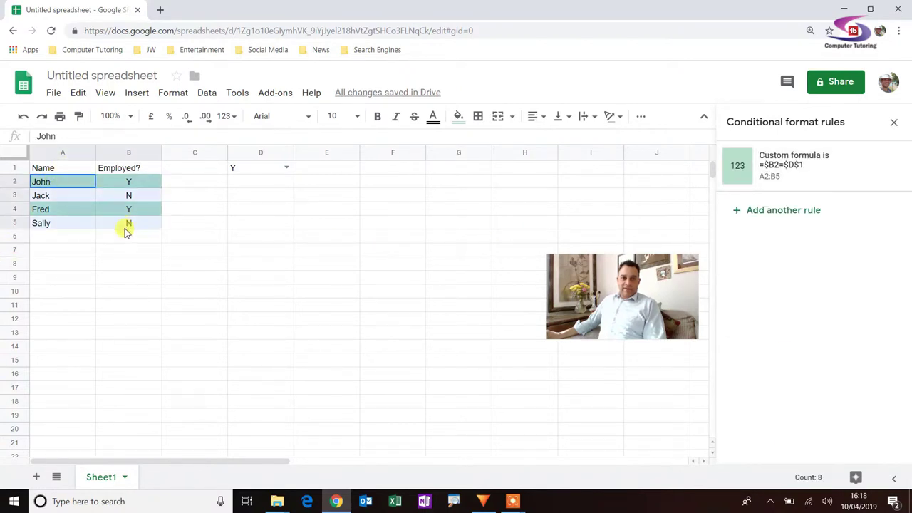
pyautogui.click(738, 165)
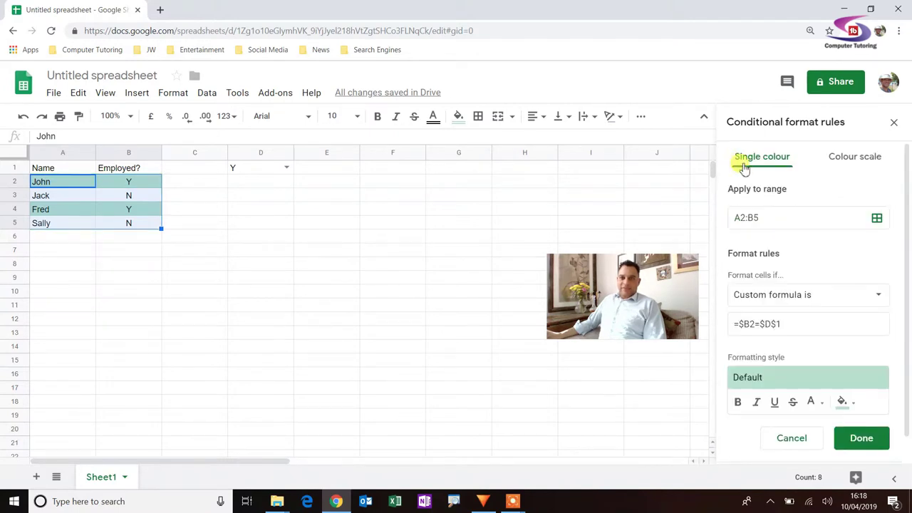
pyautogui.click(746, 217)
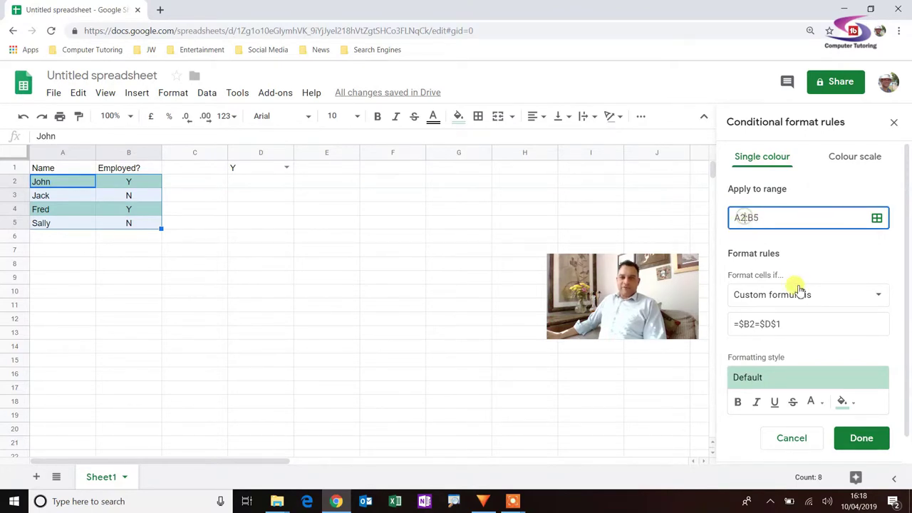
pyautogui.press('BackSpace')
pyautogui.click(769, 219)
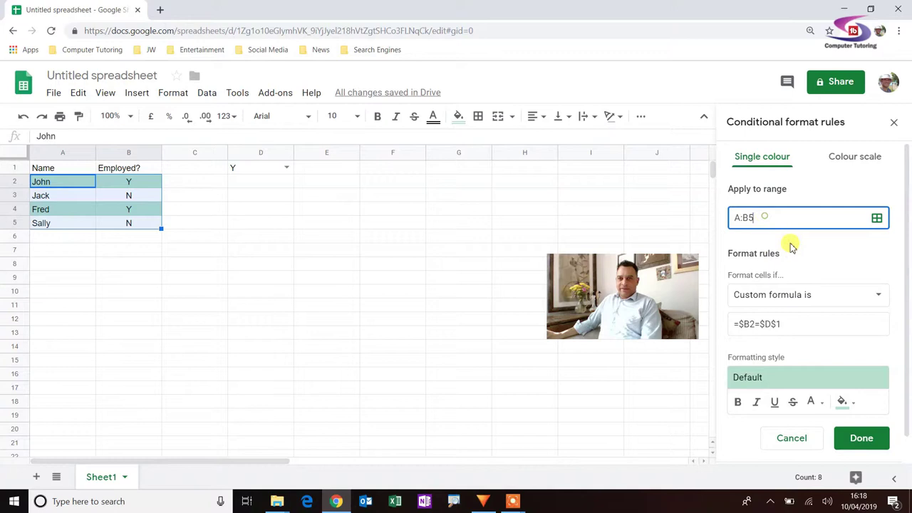
pyautogui.press('BackSpace')
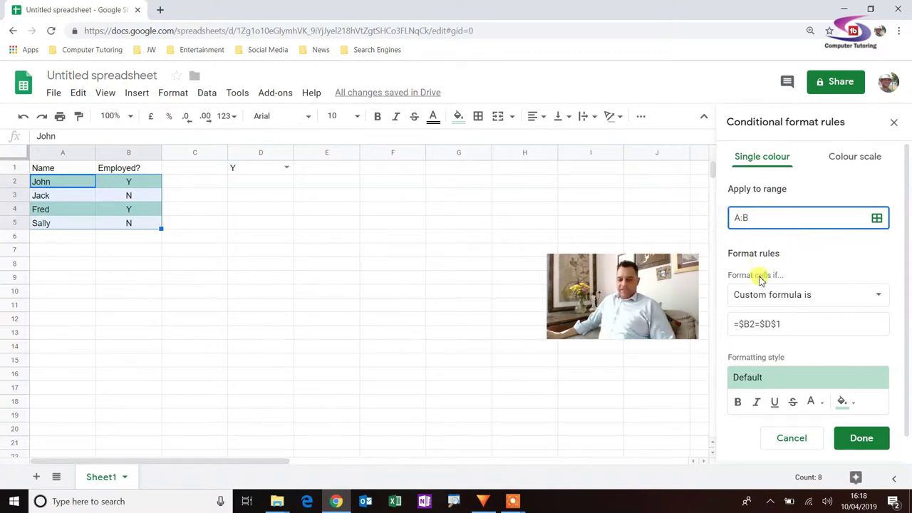
pyautogui.press('Home')
pyautogui.write('$')
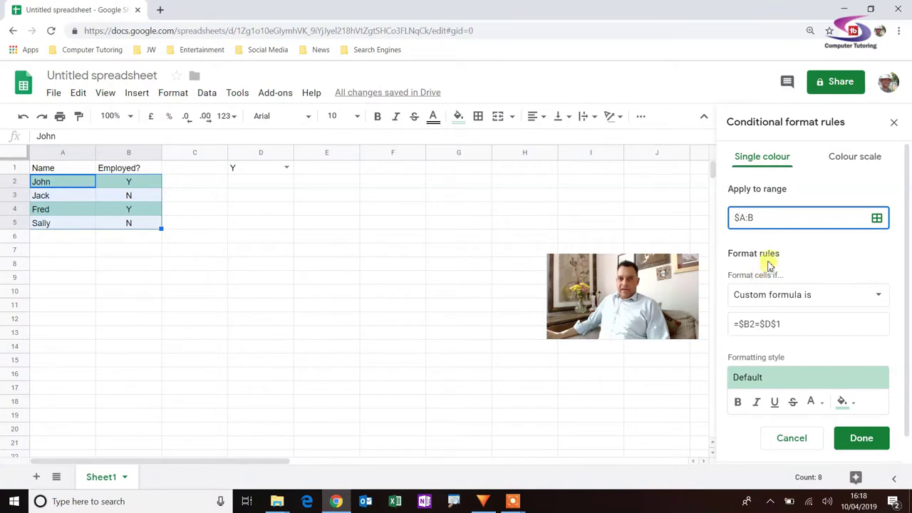
pyautogui.click(749, 218)
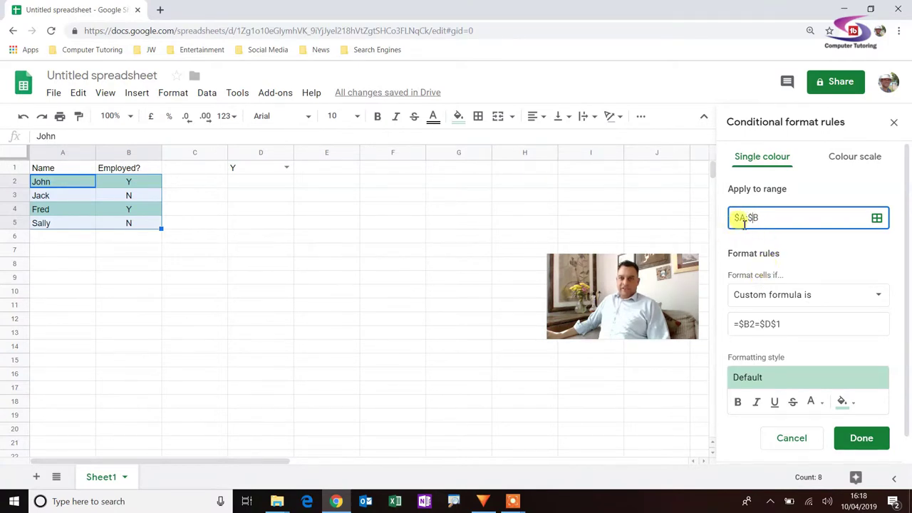
pyautogui.click(872, 439)
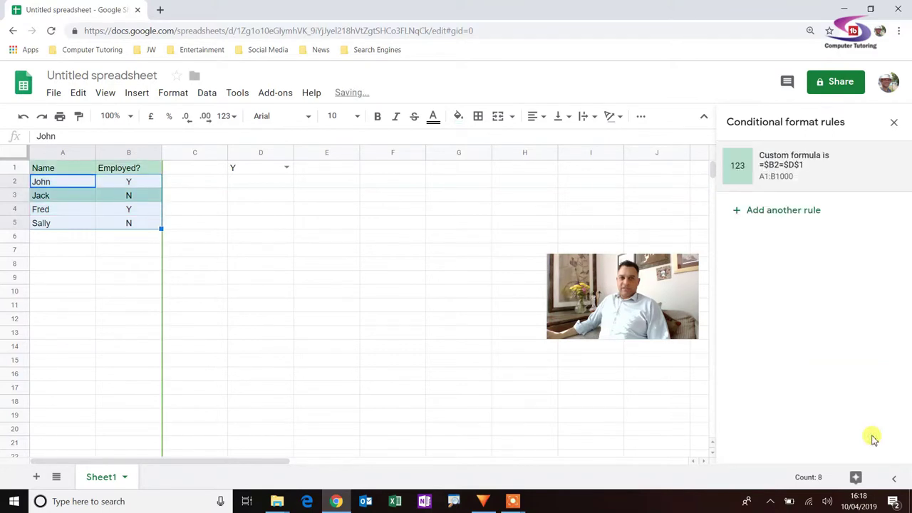
# Test the whole-column rule by setting cell D1's drop-down to N.
pyautogui.click(391, 260)
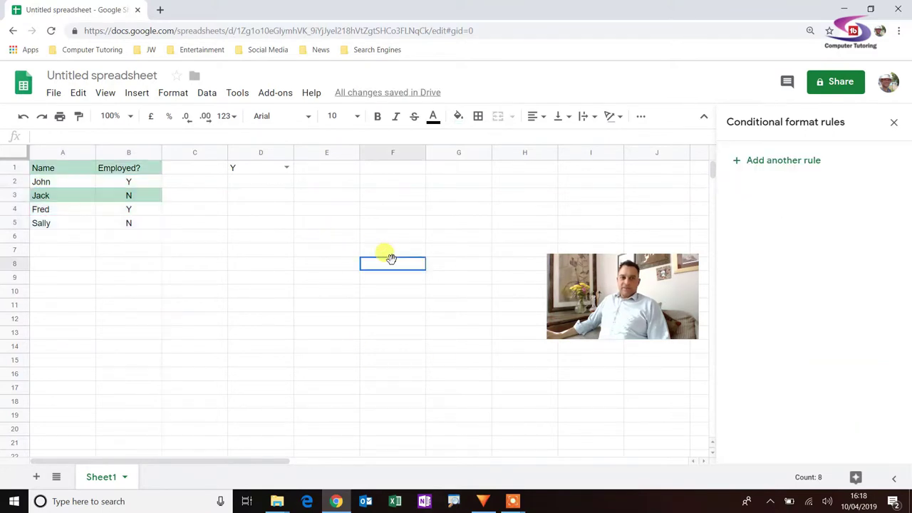
pyautogui.click(282, 169)
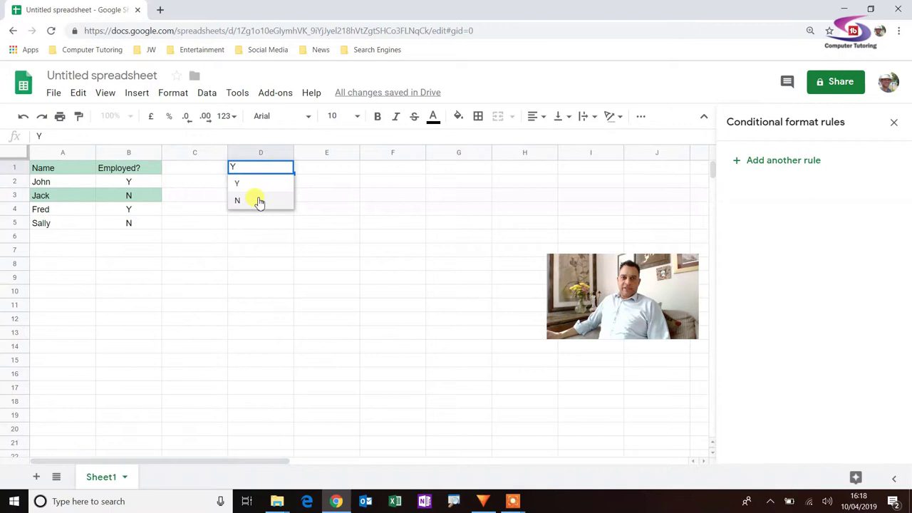
pyautogui.click(259, 200)
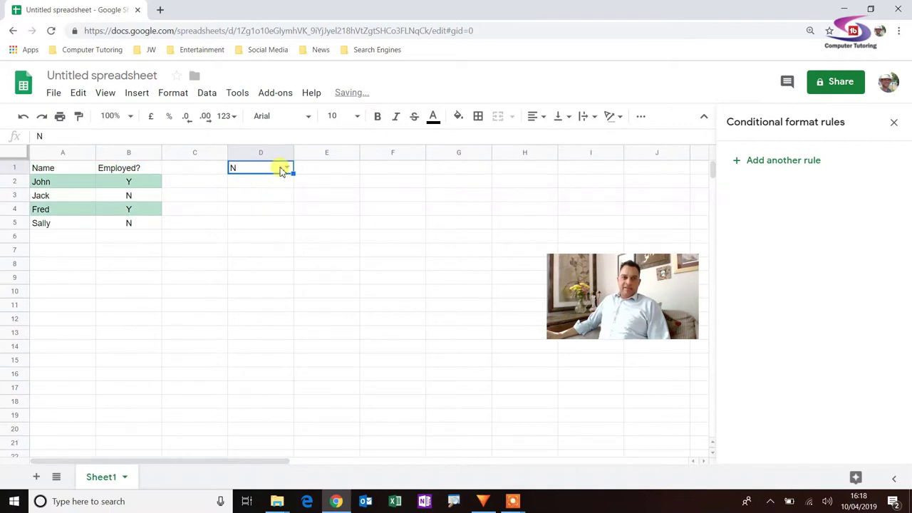
pyautogui.click(288, 171)
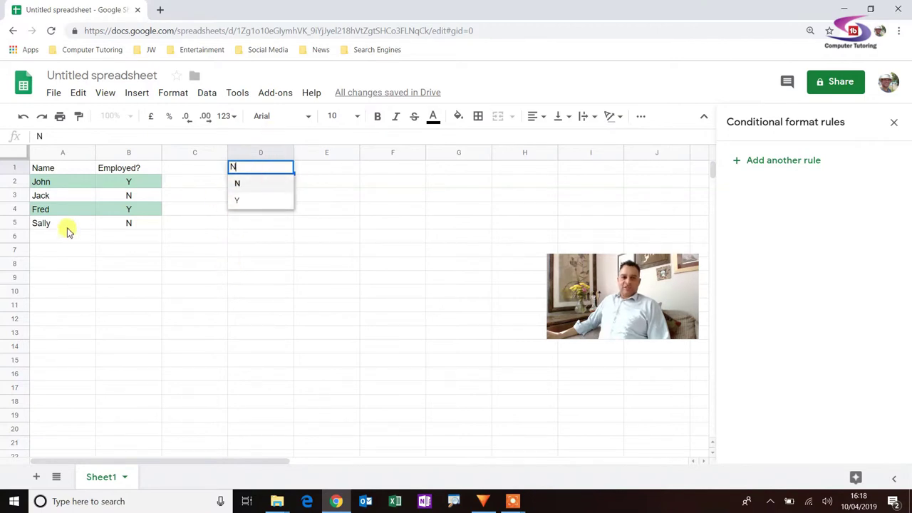
# Select A1:B5 and make the rule's apply-to range column-absolute, $A1:$B1000, keeping the same custom formula.
pyautogui.click(54, 171)
pyautogui.moveTo(54, 172); pyautogui.dragTo(147, 226)
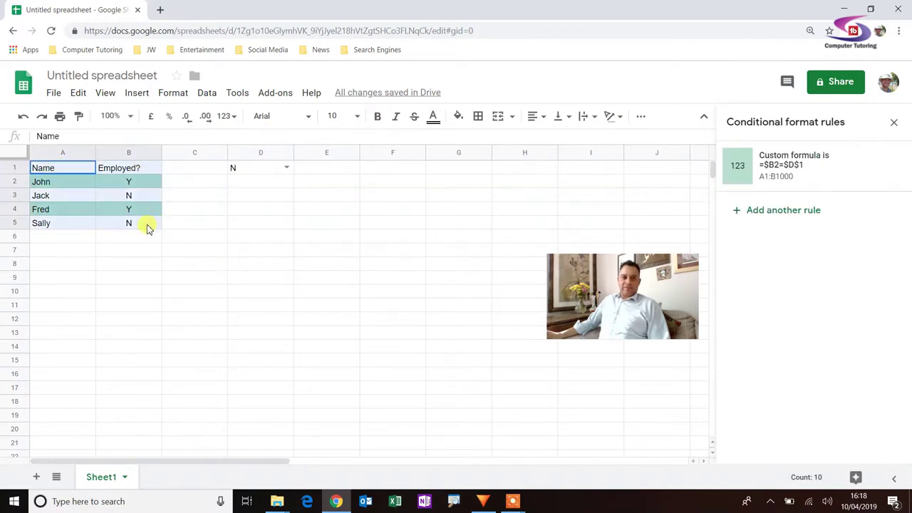
pyautogui.click(753, 155)
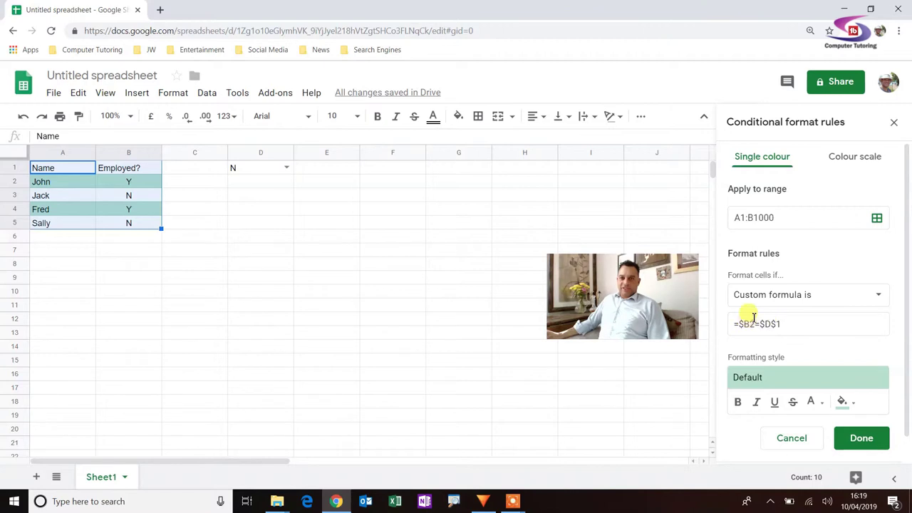
pyautogui.click(736, 219)
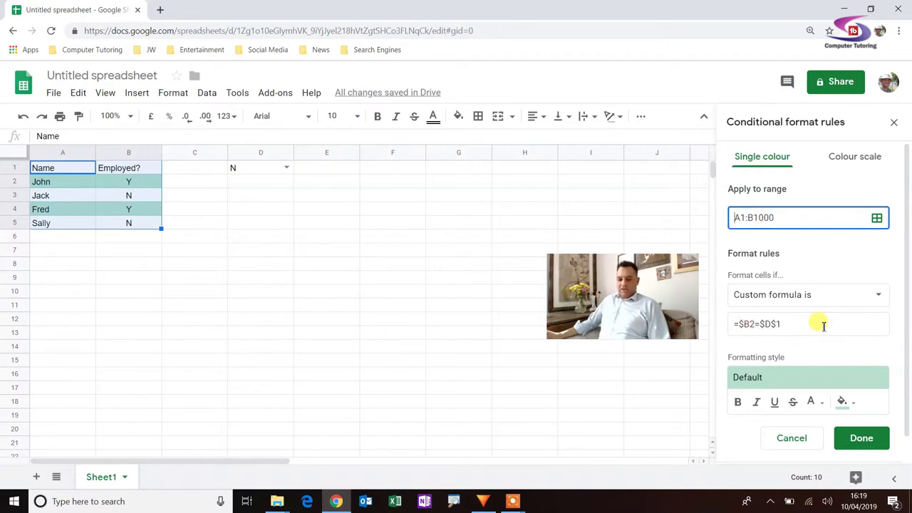
pyautogui.write('$')
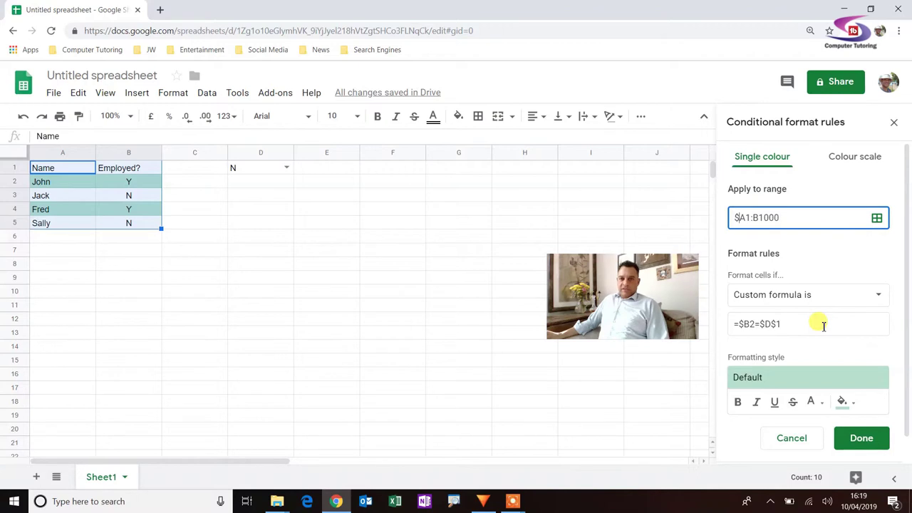
pyautogui.click(757, 217)
pyautogui.write('$')
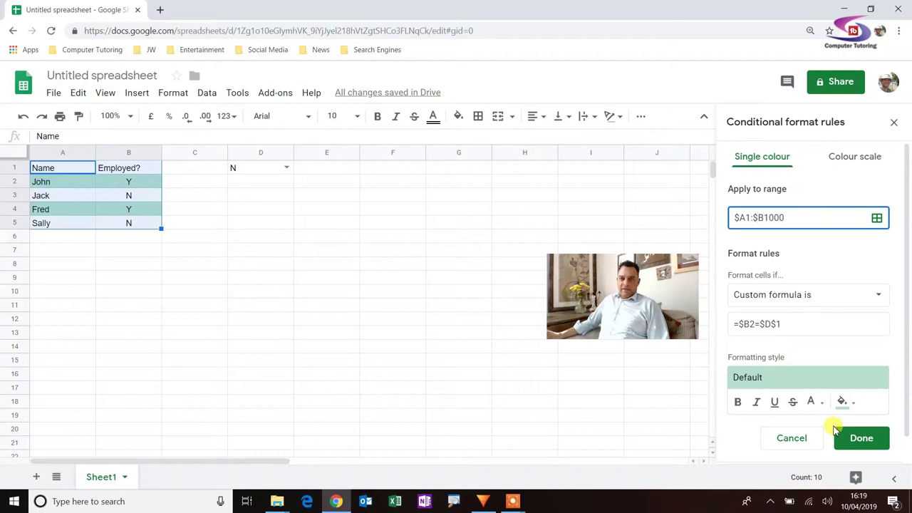
pyautogui.click(864, 439)
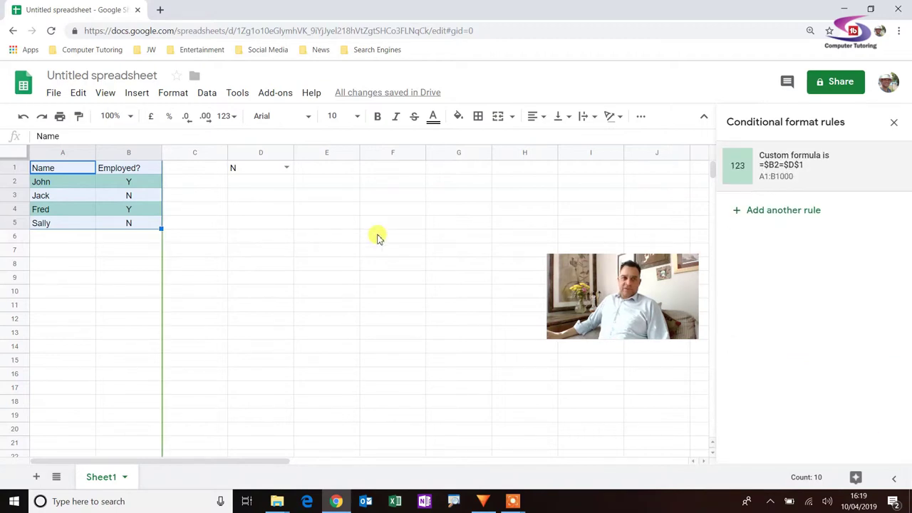
# Set cell D1's drop-down to Y to check the row highlighting with the edited range.
pyautogui.click(286, 169)
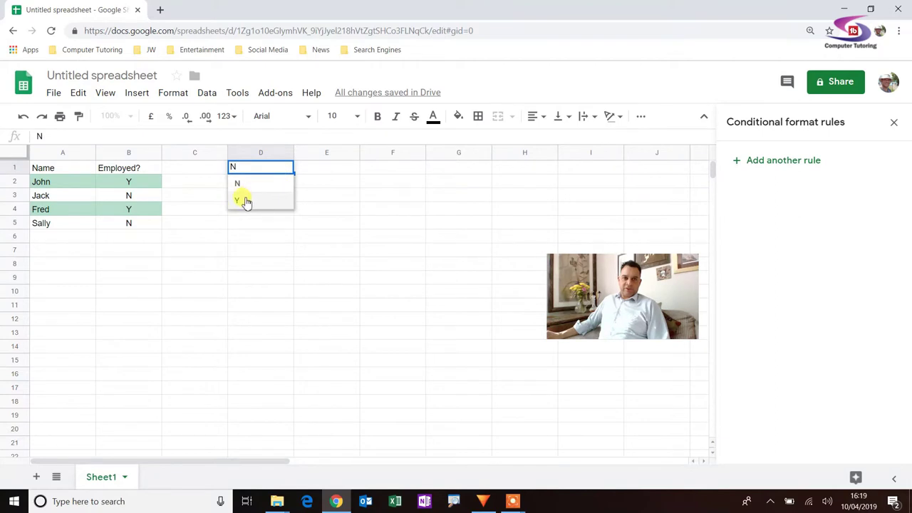
pyautogui.click(244, 202)
pyautogui.click(287, 169)
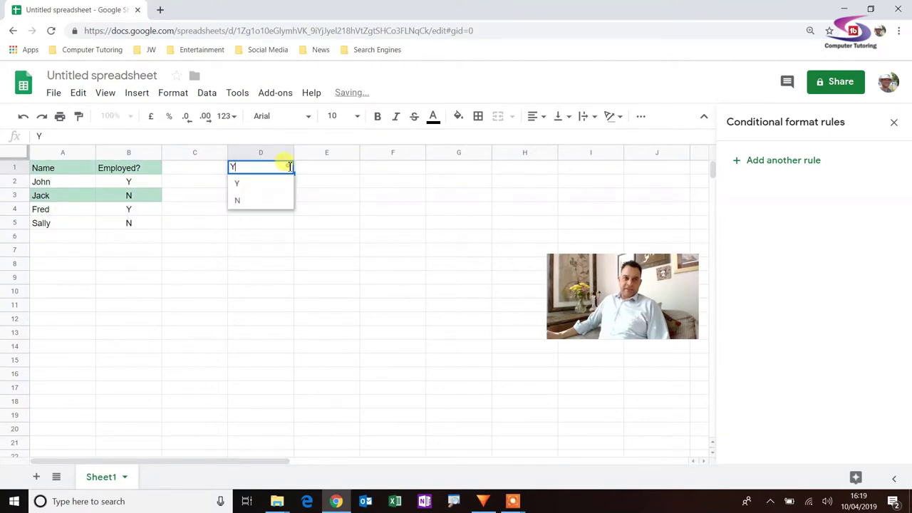
pyautogui.click(253, 187)
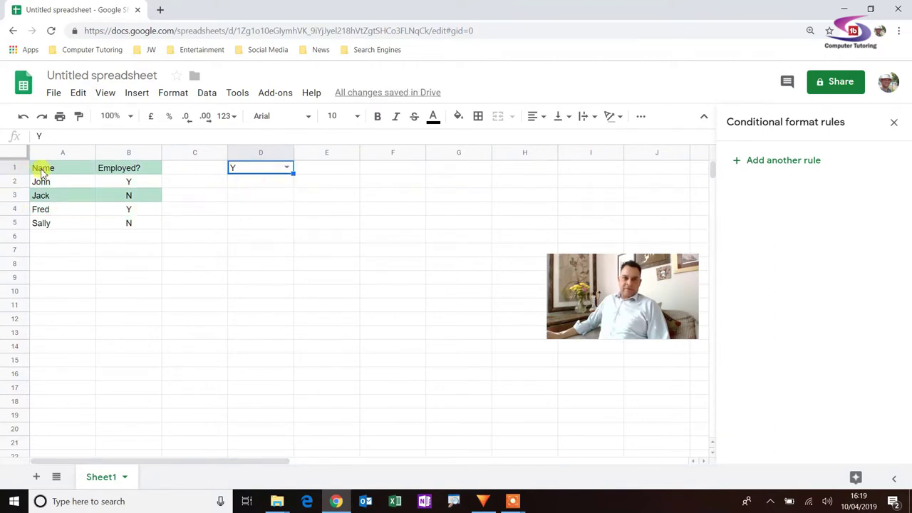
# Select A1:B5 and edit the existing conditional formatting rule so its apply-to range is $A2:$B1000.
pyautogui.moveTo(42, 172); pyautogui.dragTo(145, 228)
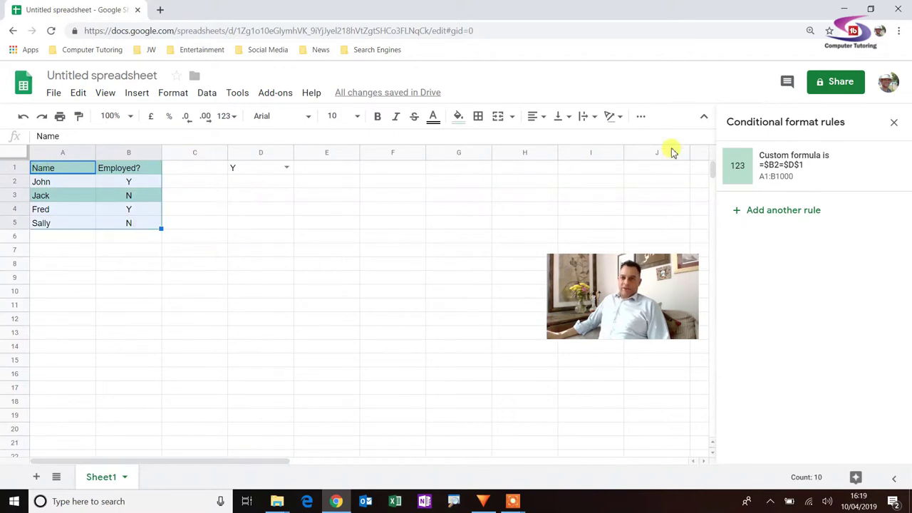
pyautogui.click(793, 163)
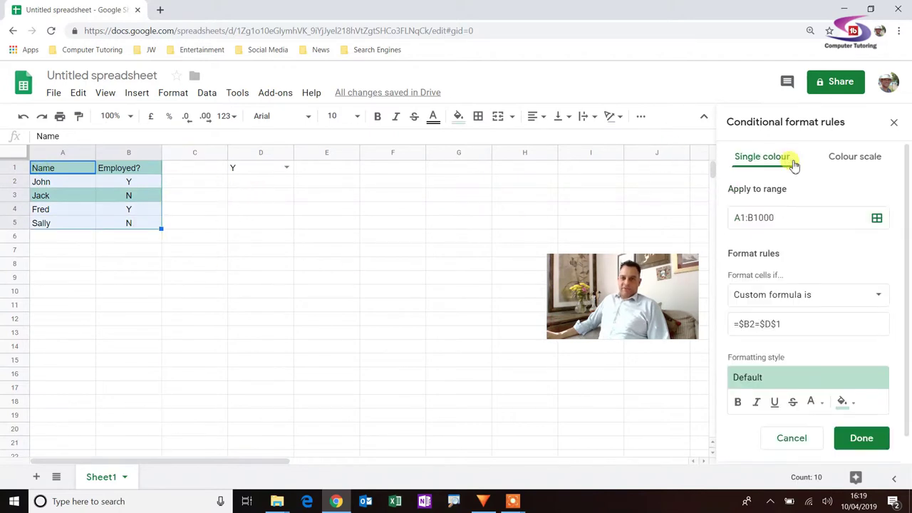
pyautogui.click(743, 217)
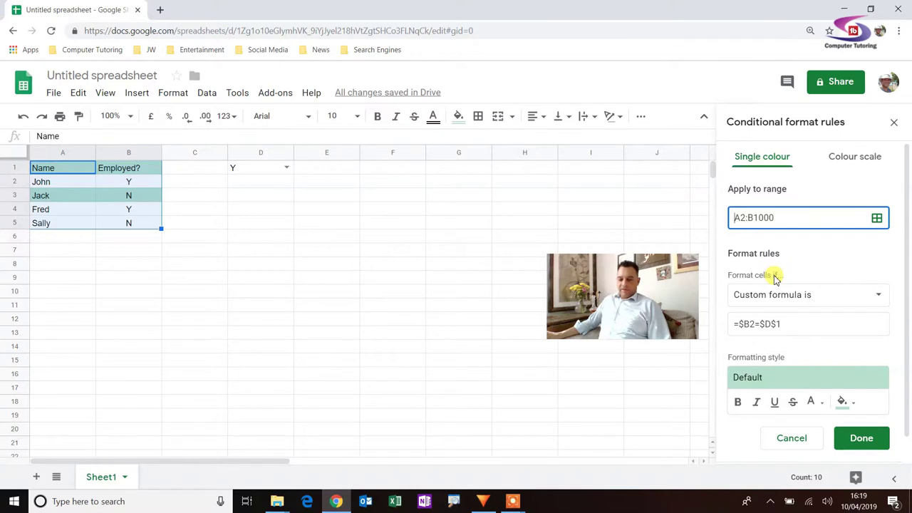
pyautogui.write('$')
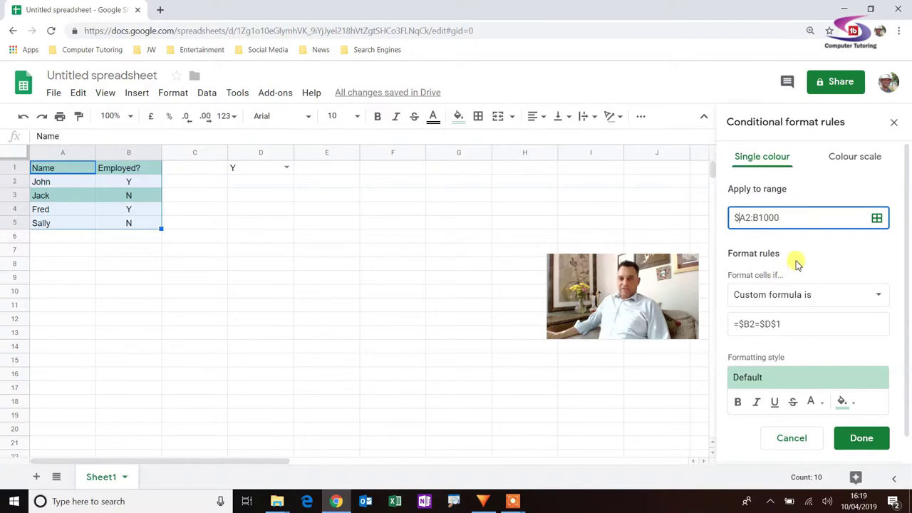
pyautogui.click(754, 219)
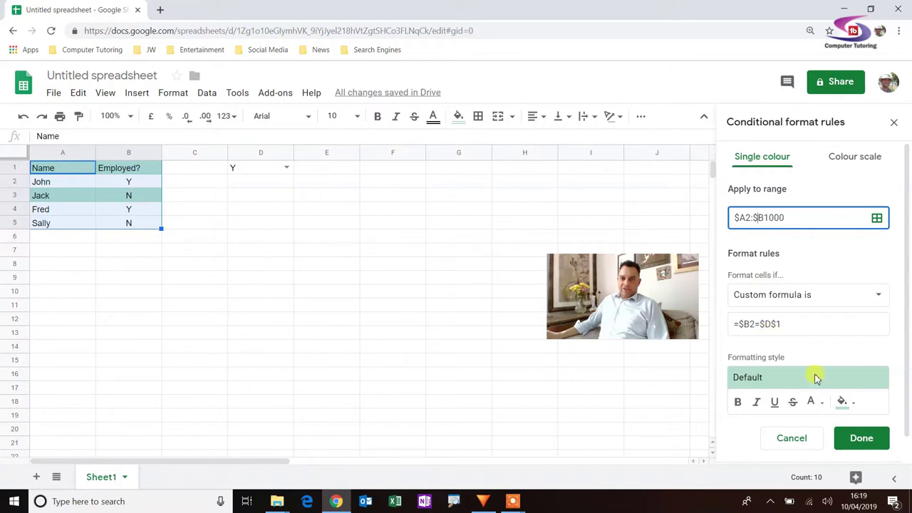
pyautogui.click(864, 437)
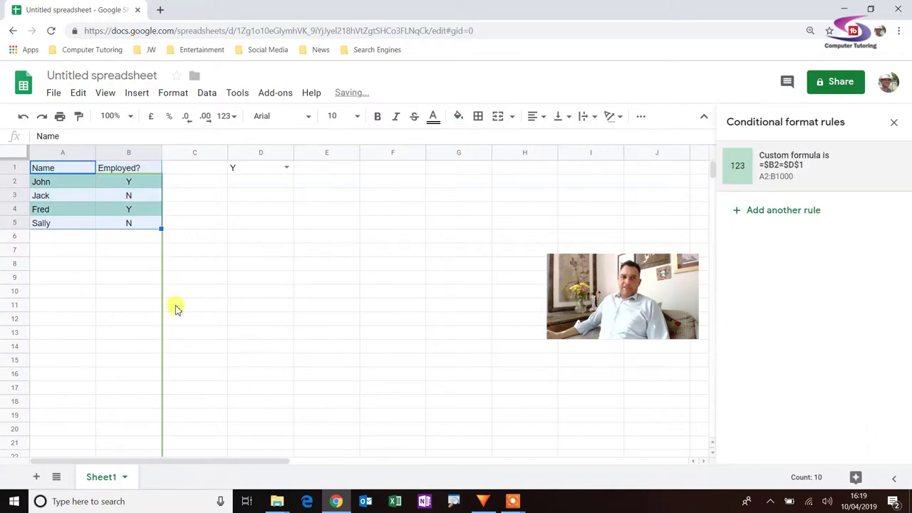
# Test the edited rule by switching cell D1's drop-down to N and back to Y.
pyautogui.click(286, 170)
pyautogui.click(257, 201)
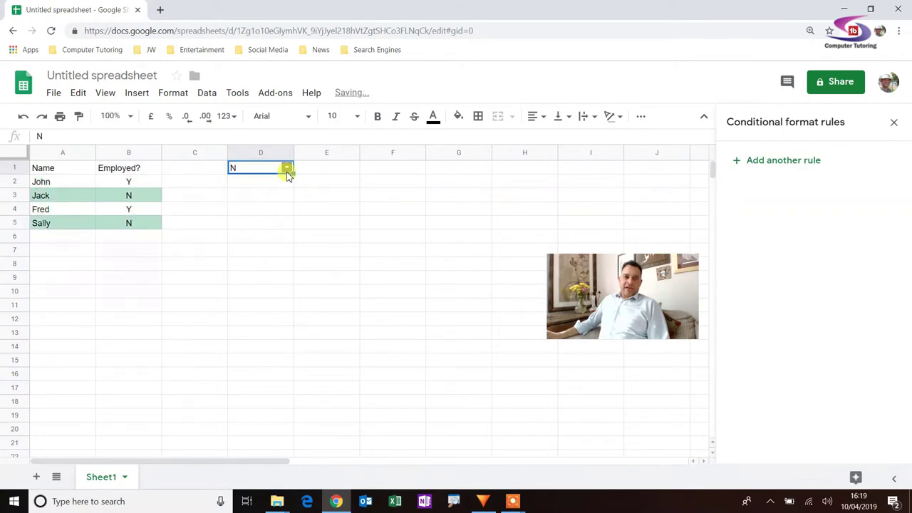
pyautogui.click(286, 171)
pyautogui.click(263, 184)
pyautogui.click(284, 169)
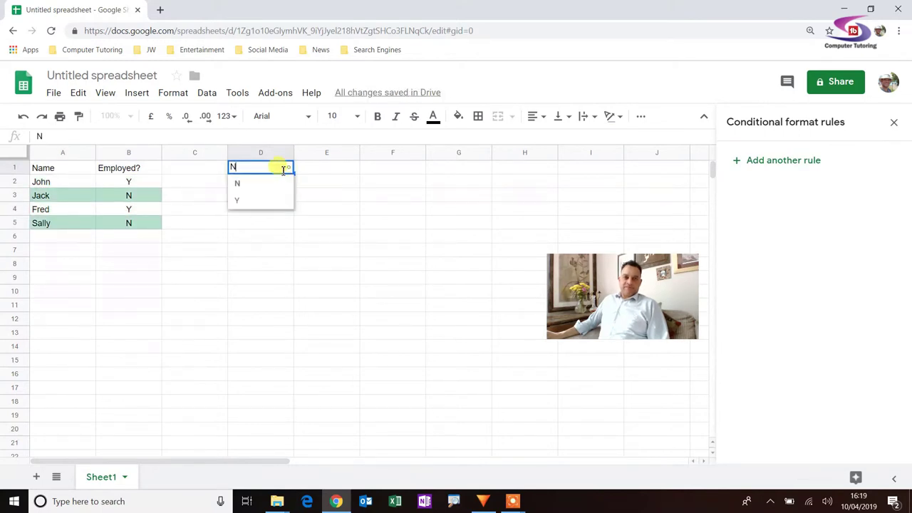
pyautogui.click(240, 202)
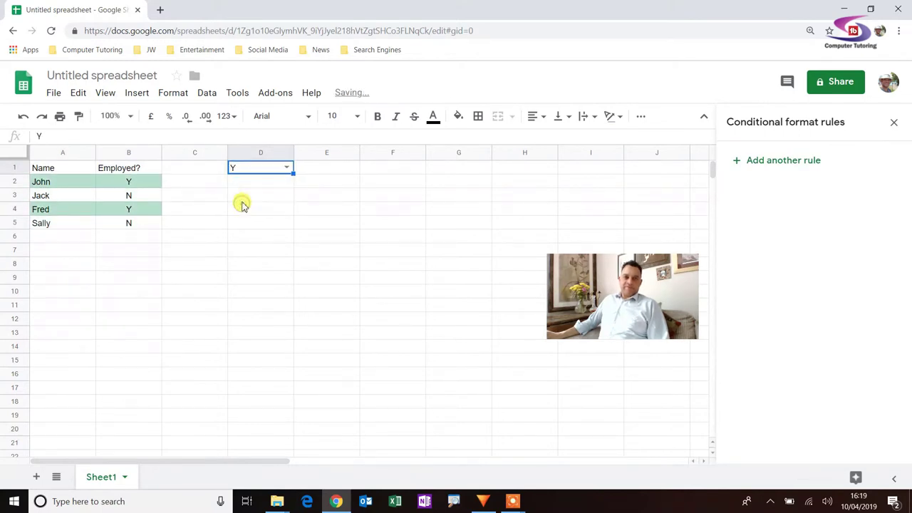
# Add a new entry in row 6 with a person's first name in column A and Y under Employed?
pyautogui.click(70, 237)
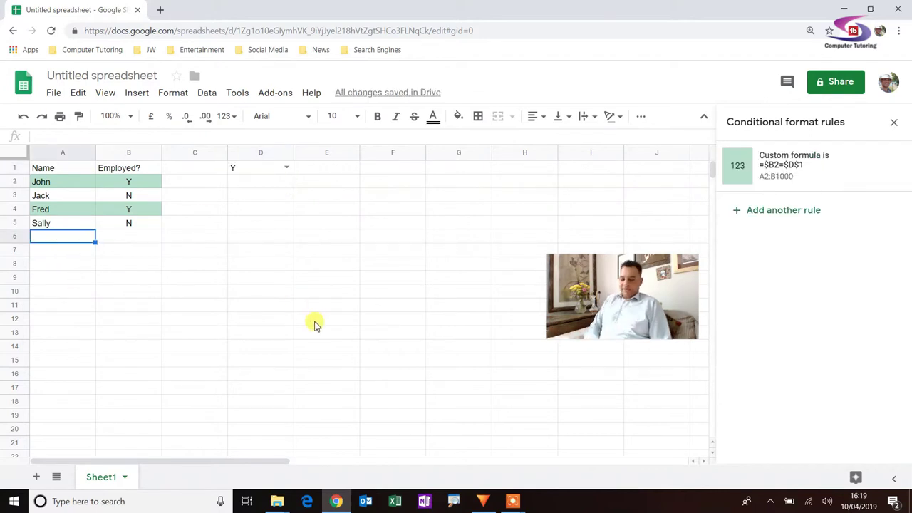
pyautogui.write('Tom')
pyautogui.press('Tab')
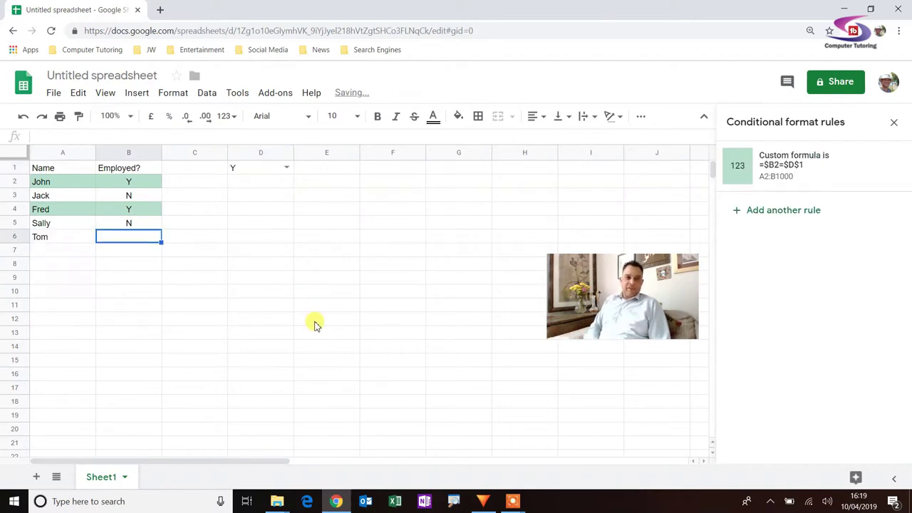
pyautogui.write('Y')
pyautogui.press('Return')
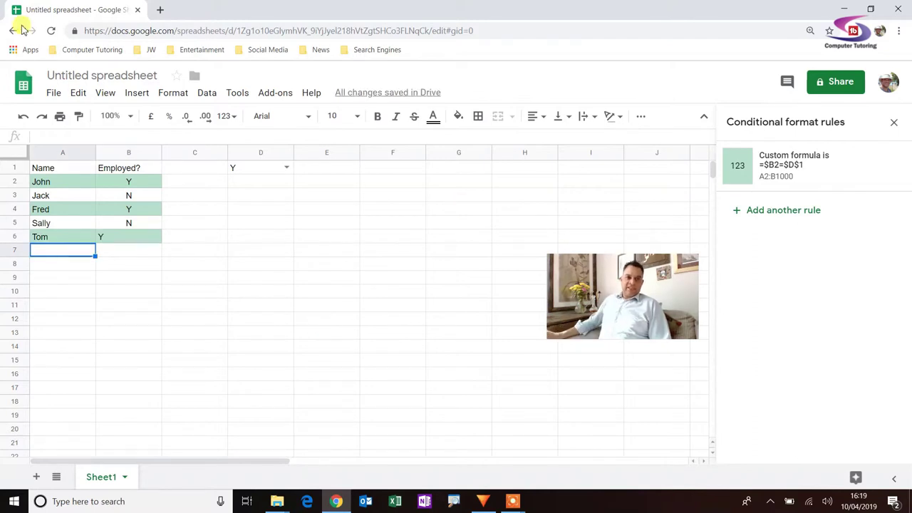
# Centre-align the whole Employed? column (column B).
pyautogui.click(131, 152)
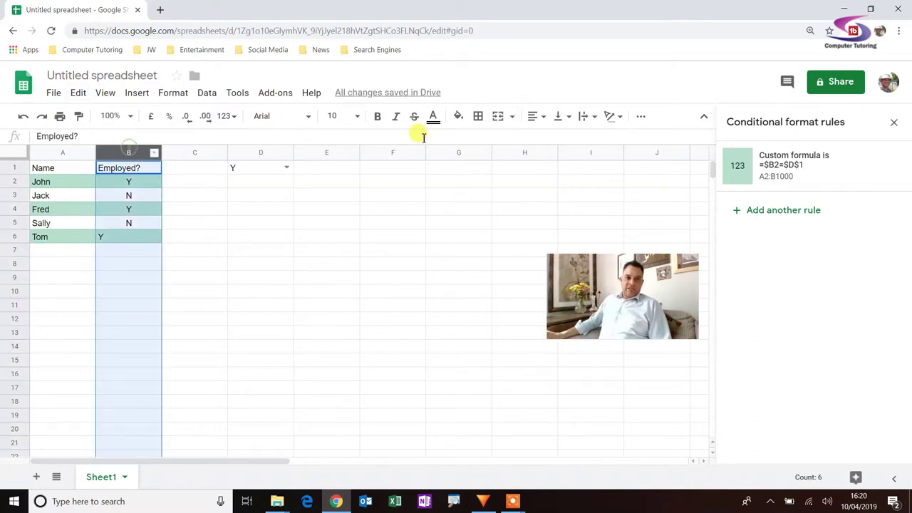
pyautogui.click(534, 116)
pyautogui.click(548, 136)
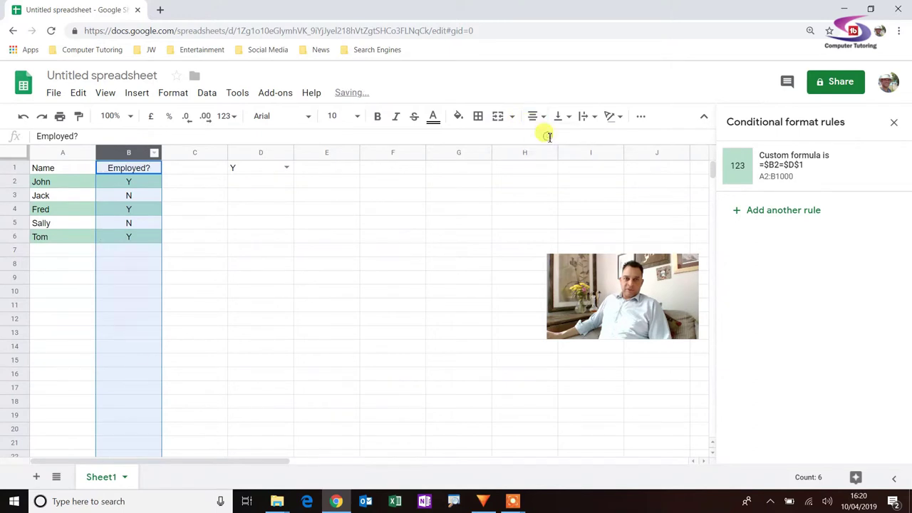
# Add another entry in row 7 with a person's first name in column A and N under Employed?
pyautogui.click(59, 252)
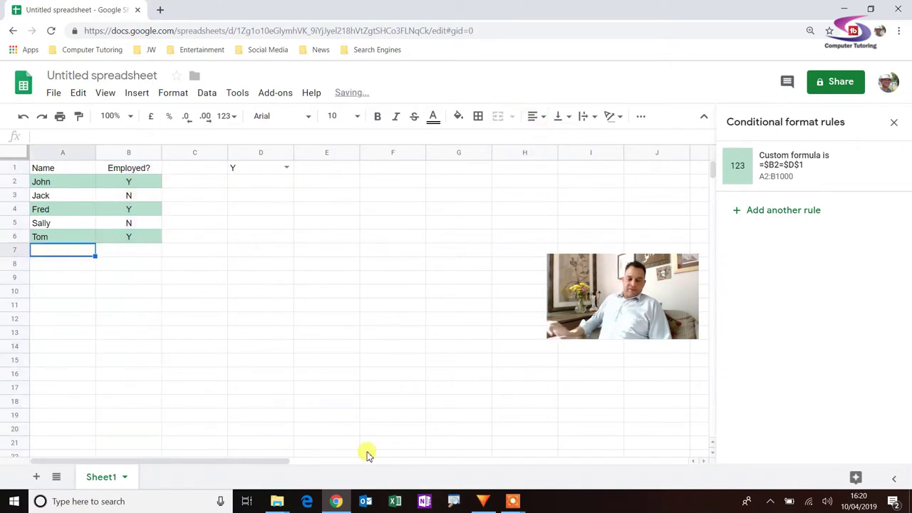
pyautogui.write('Gill')
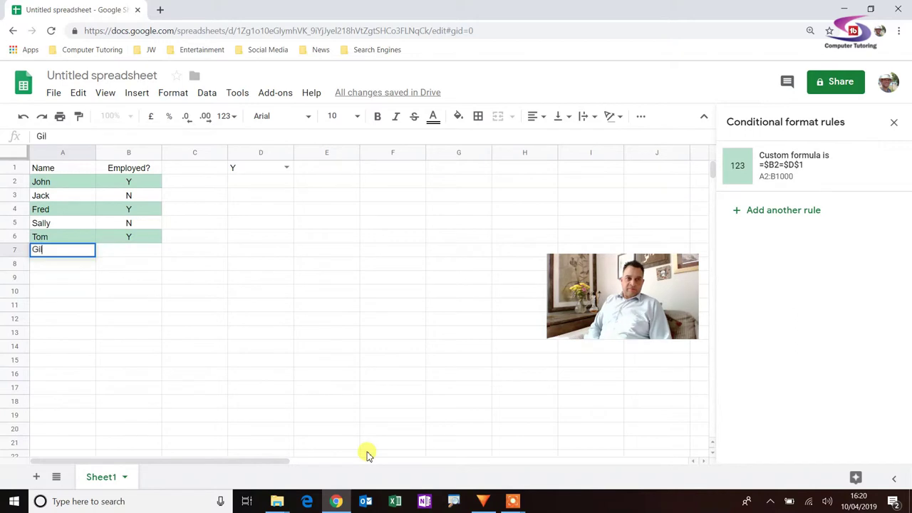
pyautogui.press('Tab')
pyautogui.write('N')
pyautogui.press('Return')
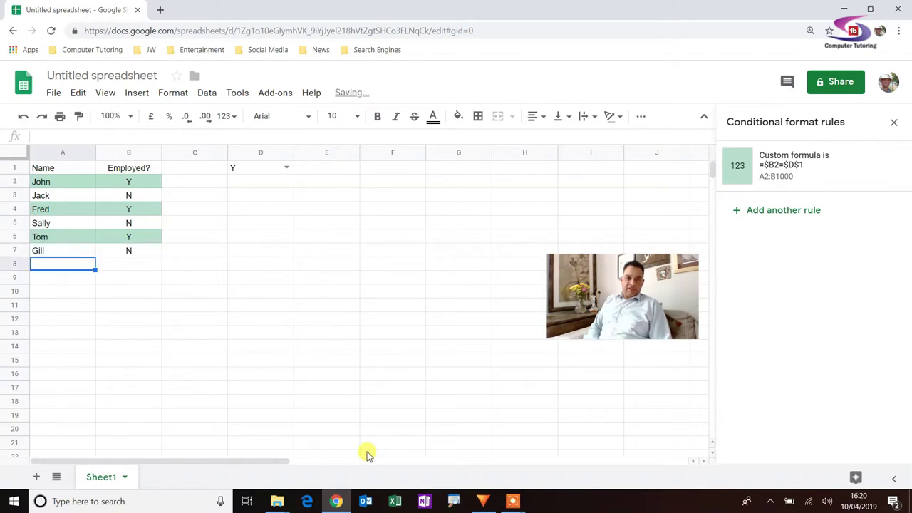
# Check the highlighting of the added rows by setting D1's drop-down to N, and return it to Y.
pyautogui.click(289, 171)
pyautogui.click(259, 200)
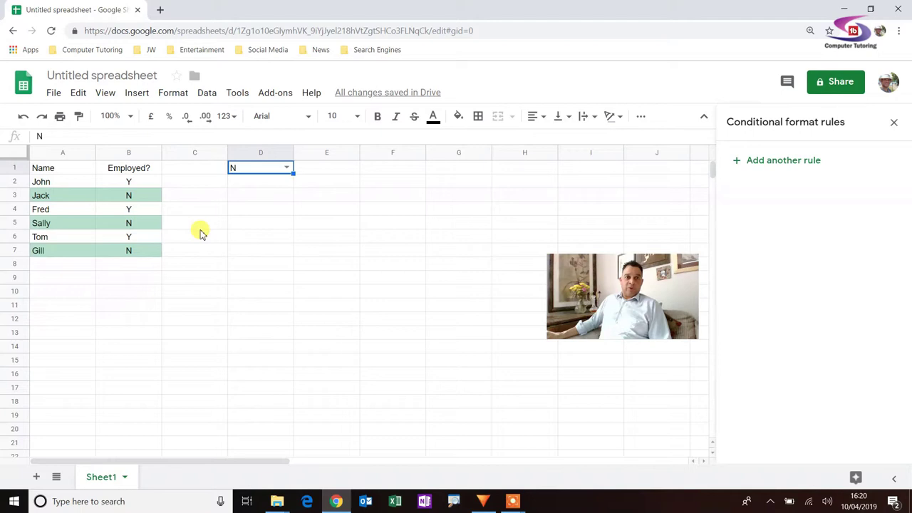
pyautogui.click(287, 169)
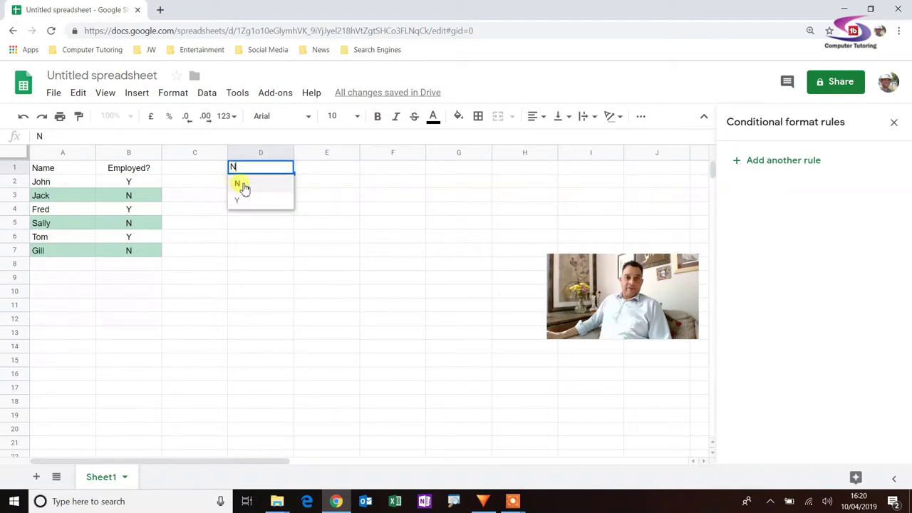
pyautogui.click(241, 205)
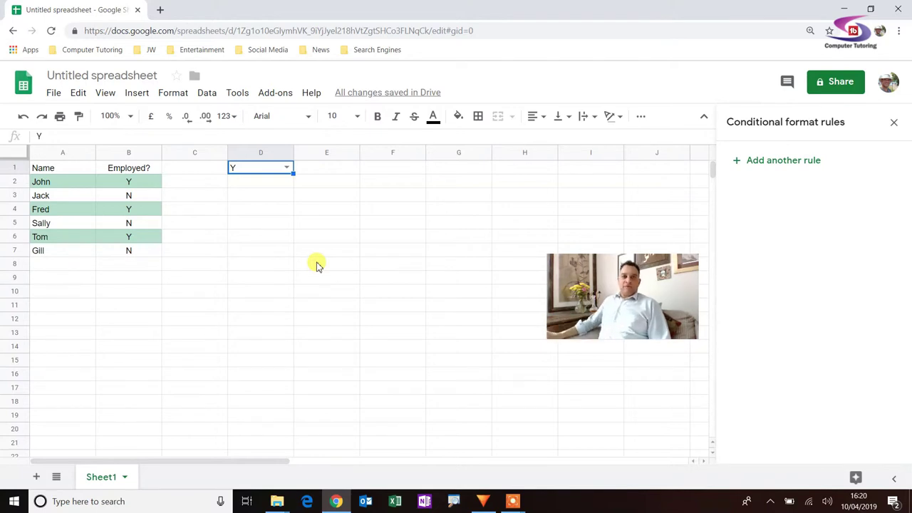
# Add another conditional format rule from cell A2 and set its apply-to range to $A2:$B1000.
pyautogui.click(58, 182)
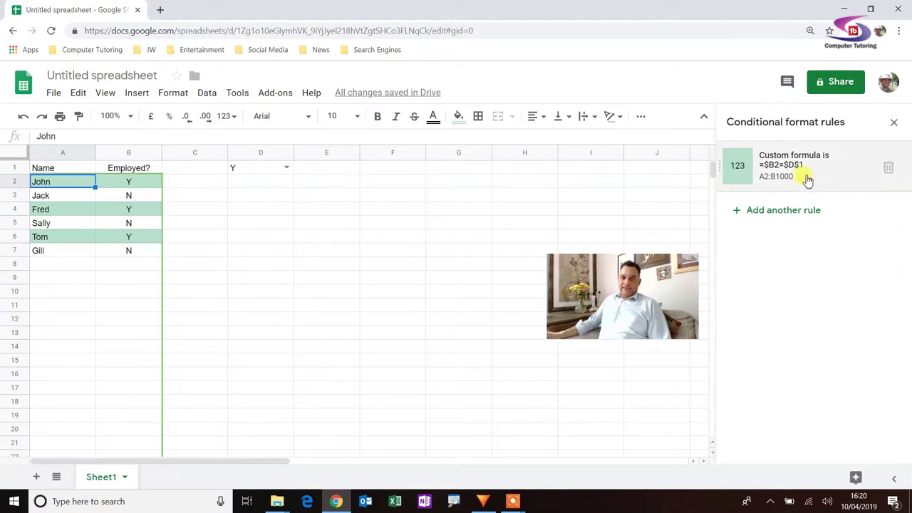
pyautogui.click(761, 212)
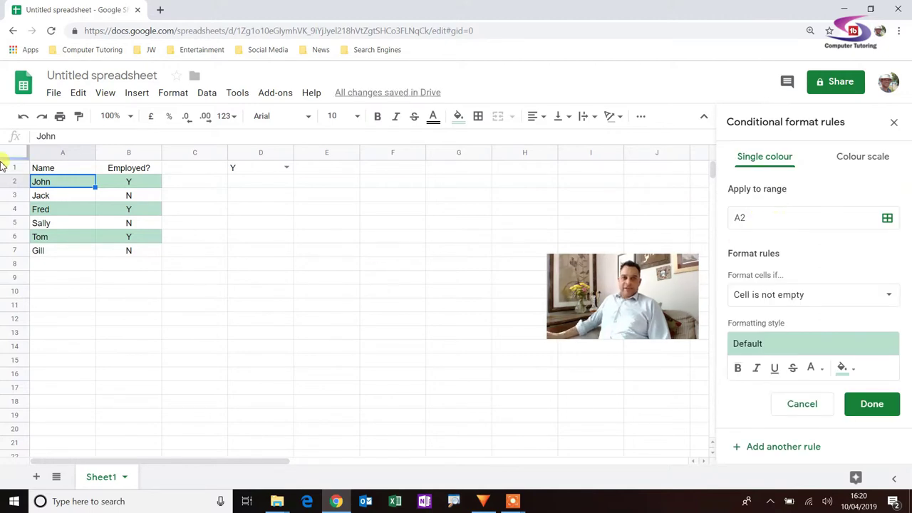
pyautogui.moveTo(41, 181); pyautogui.dragTo(133, 250)
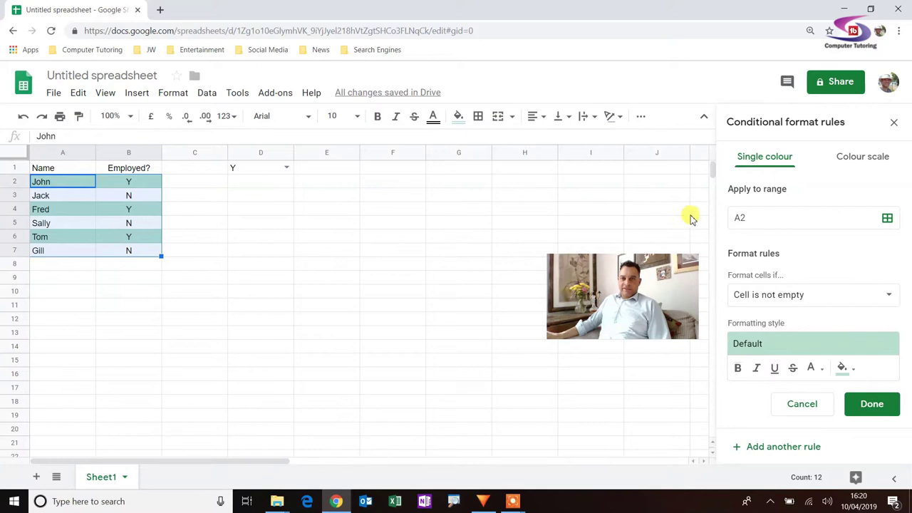
pyautogui.click(811, 216)
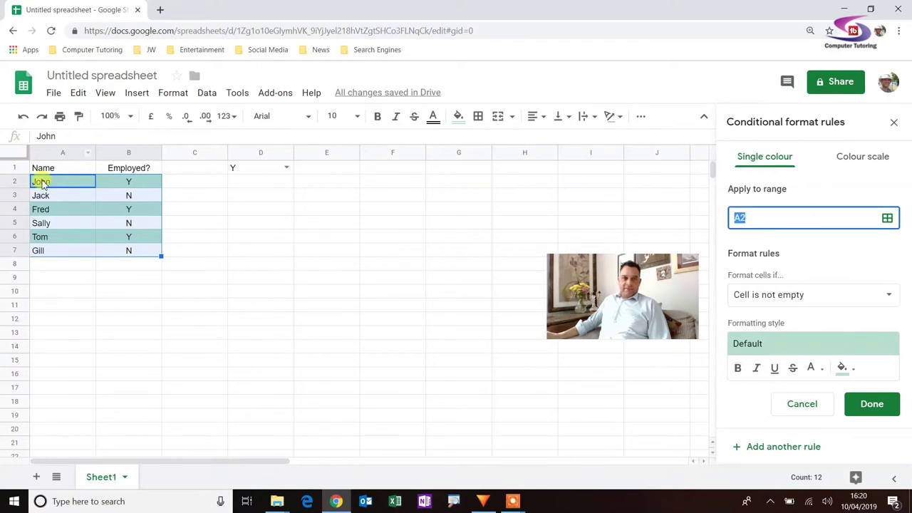
pyautogui.moveTo(37, 182); pyautogui.dragTo(114, 250)
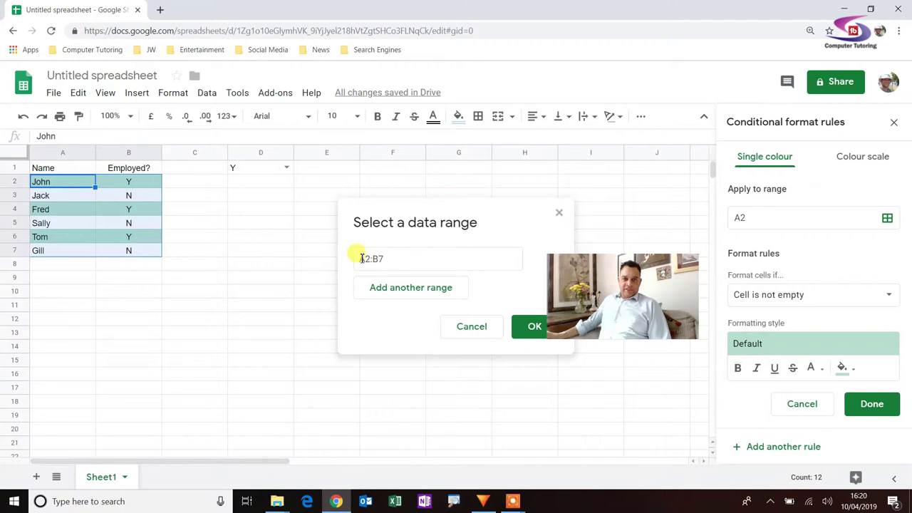
pyautogui.click(361, 258)
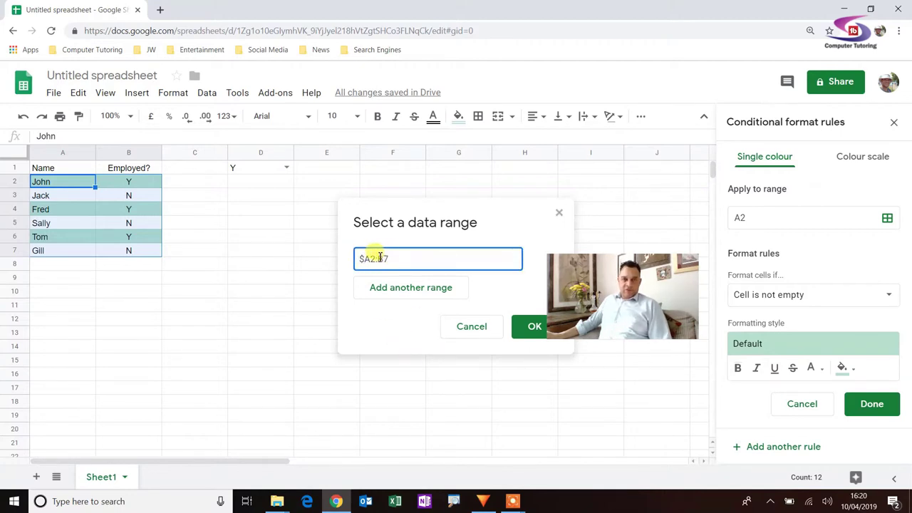
pyautogui.click(378, 259)
pyautogui.write('$')
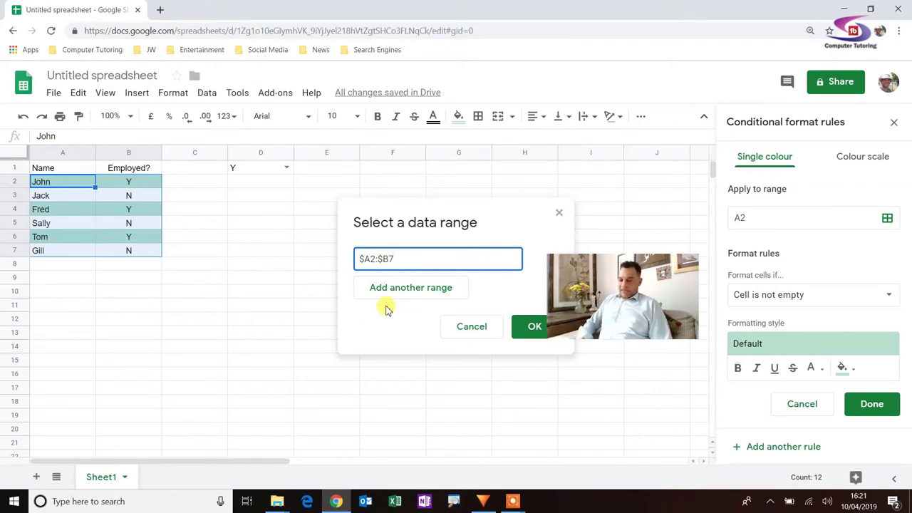
pyautogui.press('BackSpace')
pyautogui.write('1000')
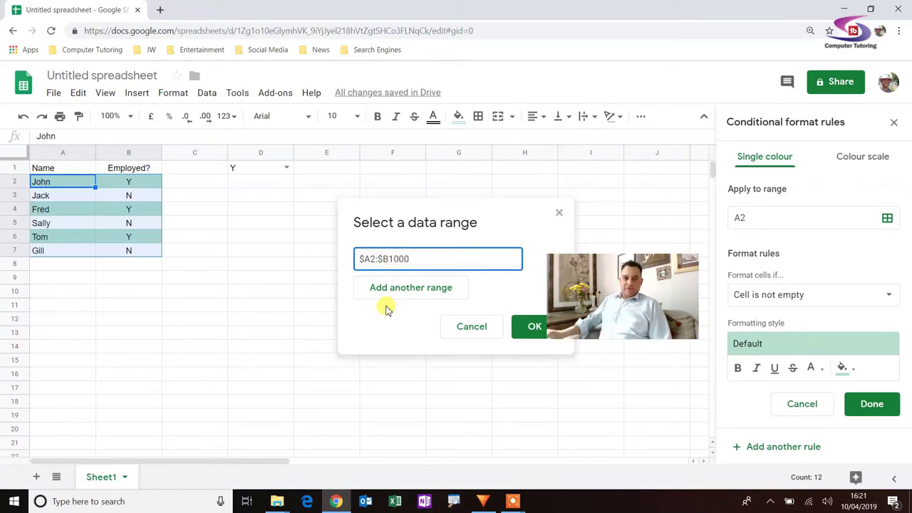
pyautogui.click(527, 331)
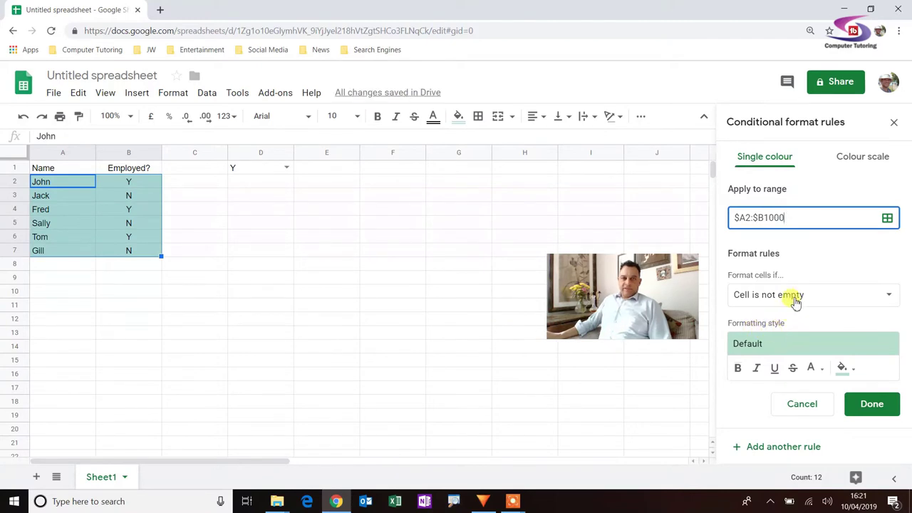
# Set the new rule's condition to the custom formula =$B2<>$D$1.
pyautogui.click(796, 303)
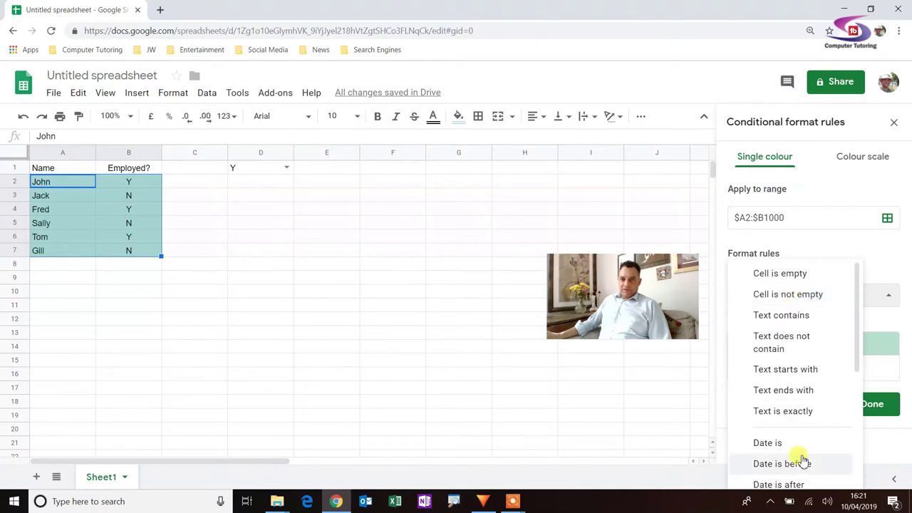
pyautogui.scroll(-5, 809, 401)
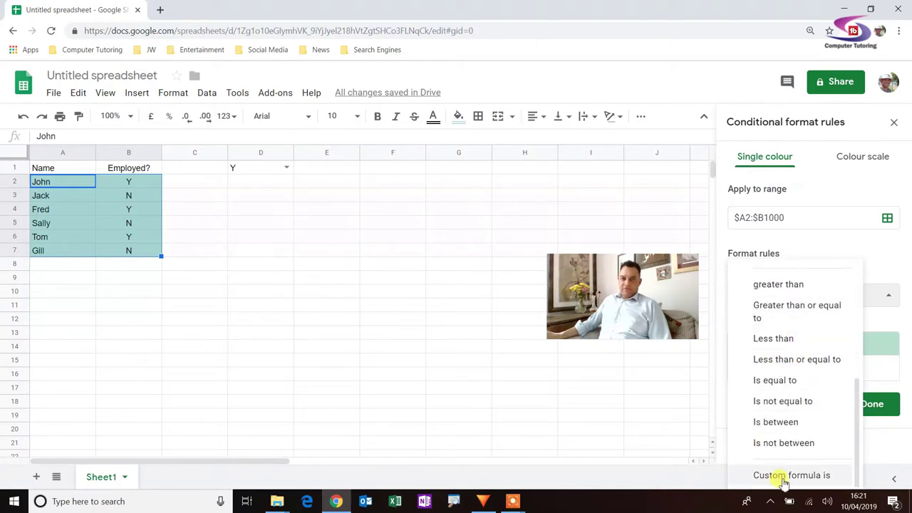
pyautogui.click(783, 476)
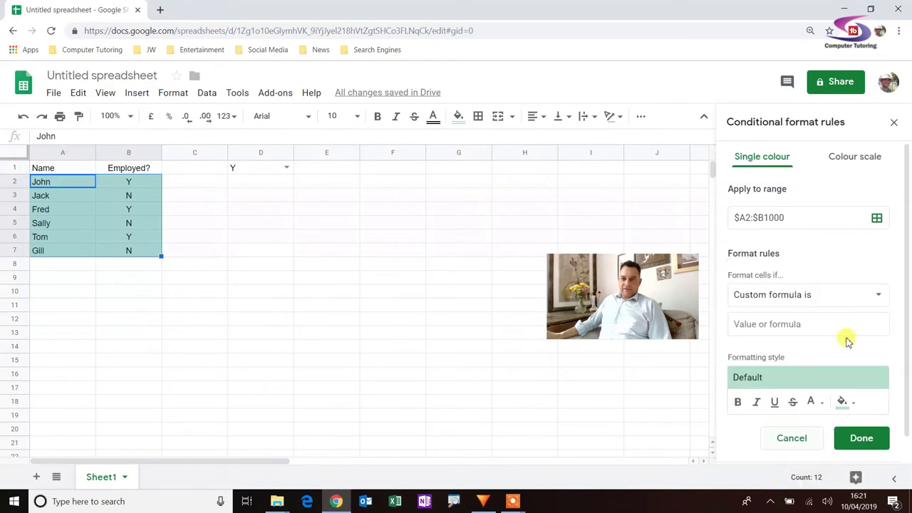
pyautogui.click(746, 323)
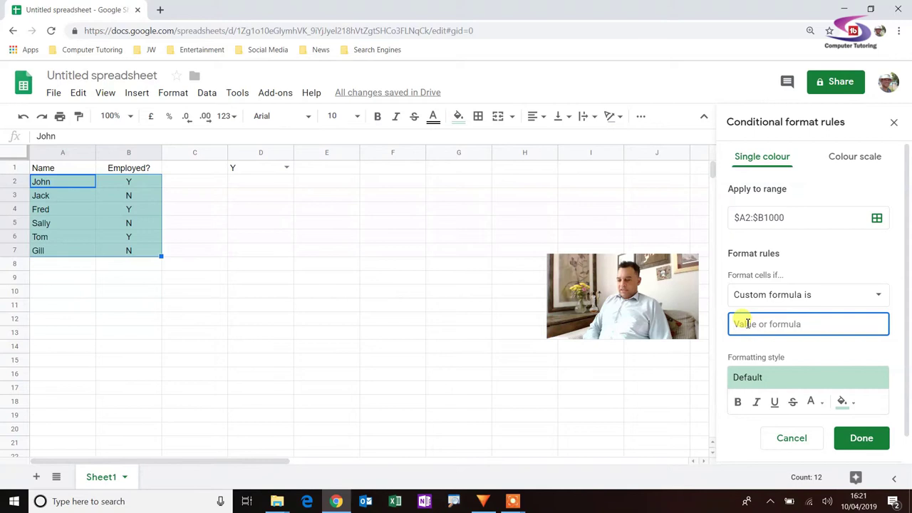
pyautogui.write('=')
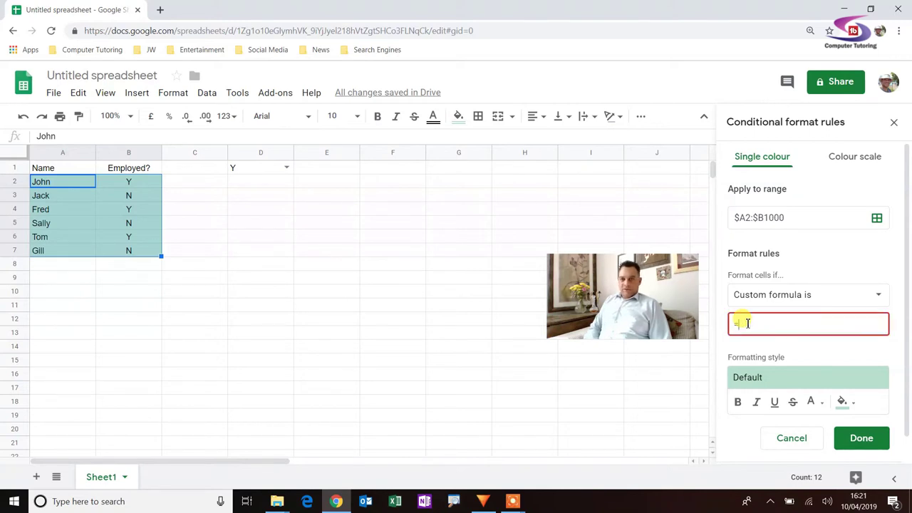
pyautogui.write('$B2')
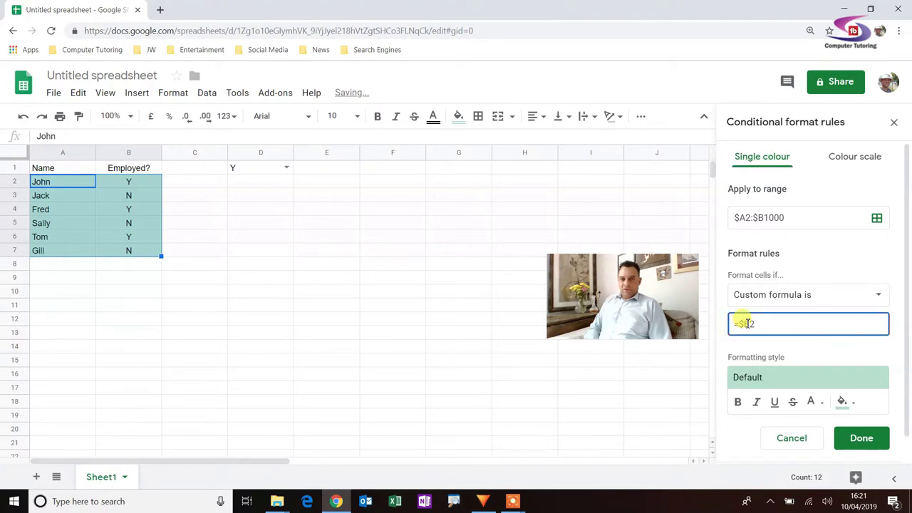
pyautogui.write('<')
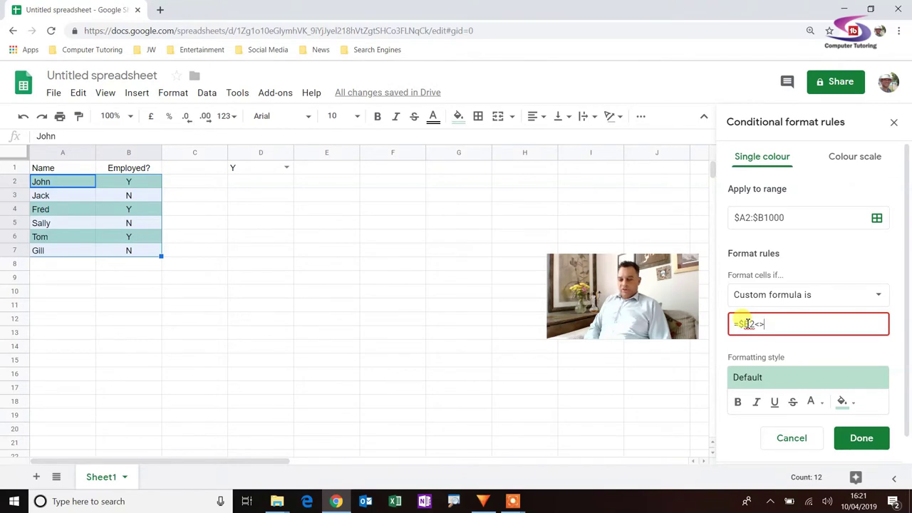
pyautogui.write('>$D')
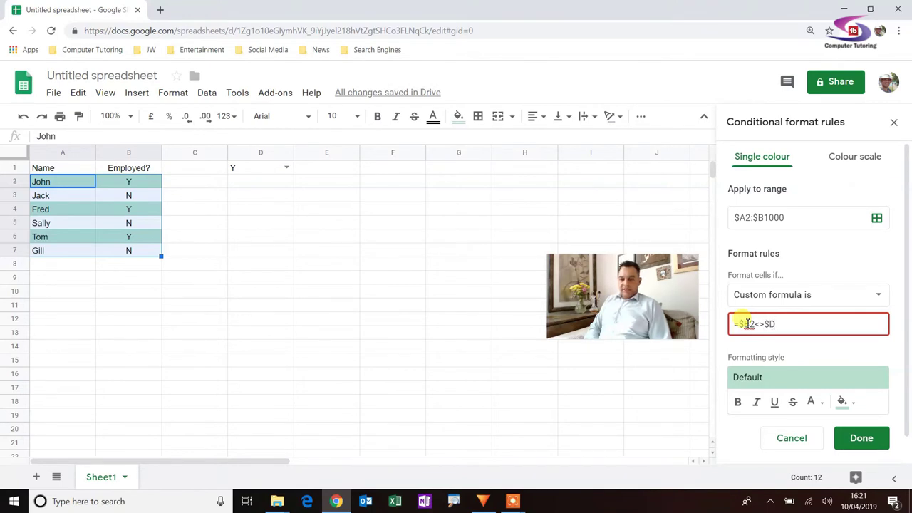
pyautogui.write('$1')
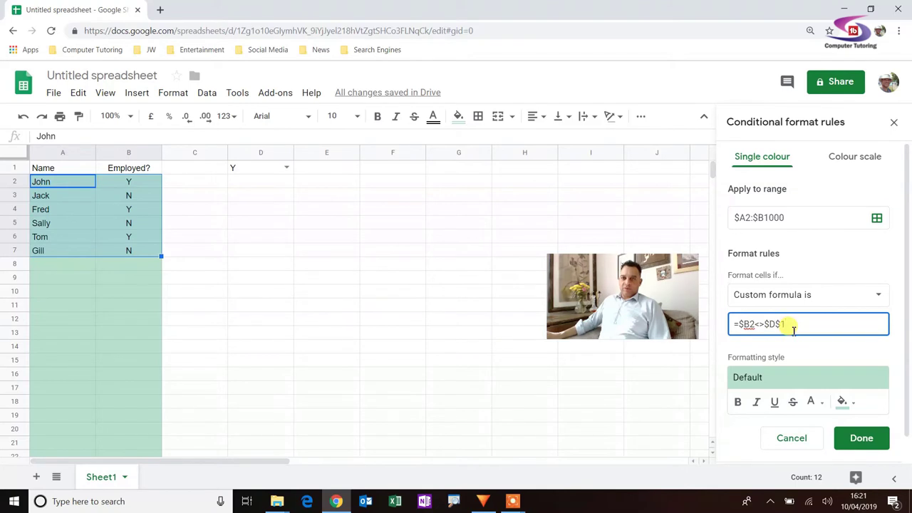
# Give the =$B2<>$D$1 rule a light red fill colour and save the rule.
pyautogui.click(842, 402)
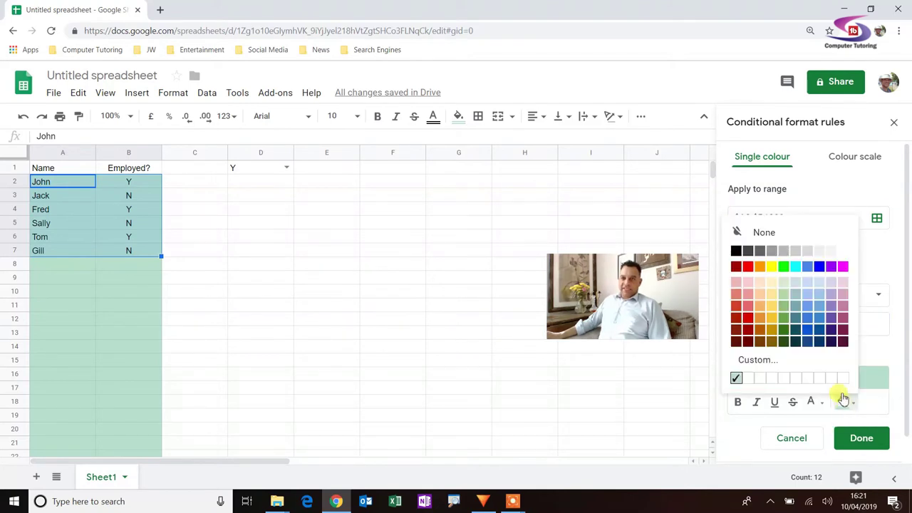
pyautogui.click(737, 296)
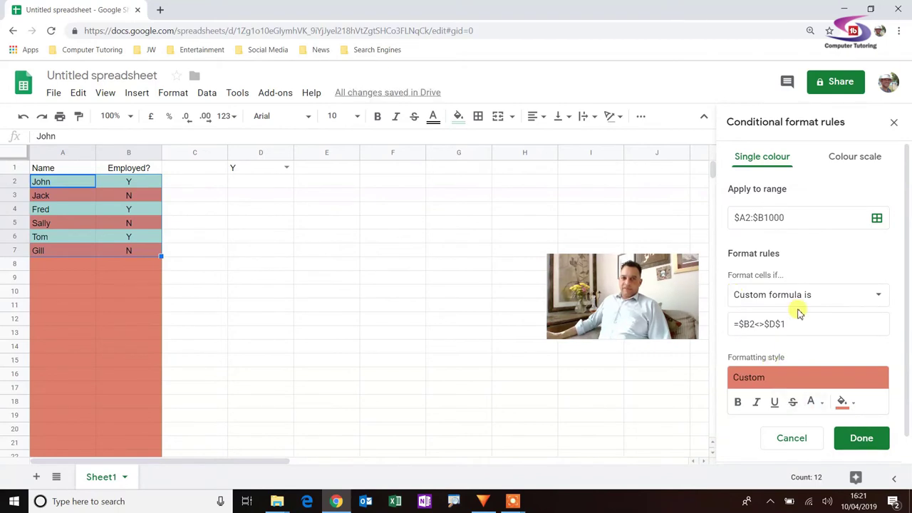
pyautogui.click(869, 439)
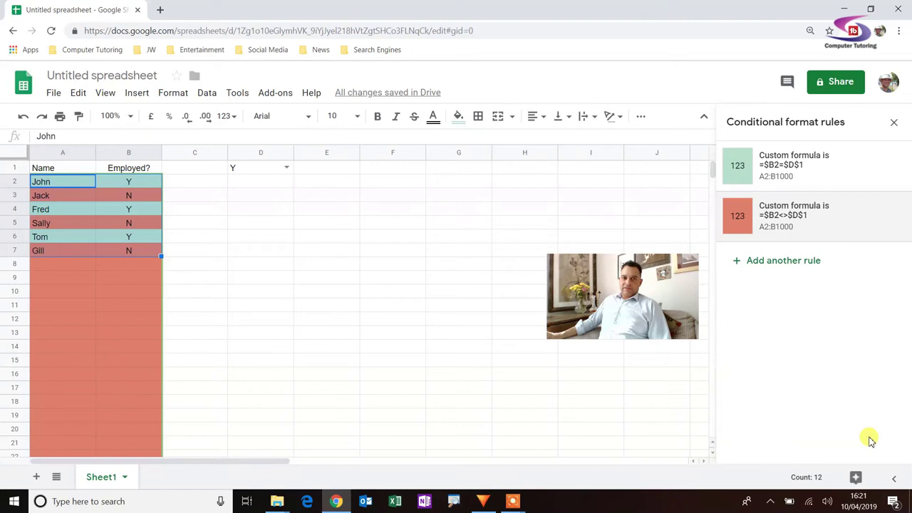
# Check both colour rules by setting D1's drop-down to N, and return it to Y.
pyautogui.click(286, 168)
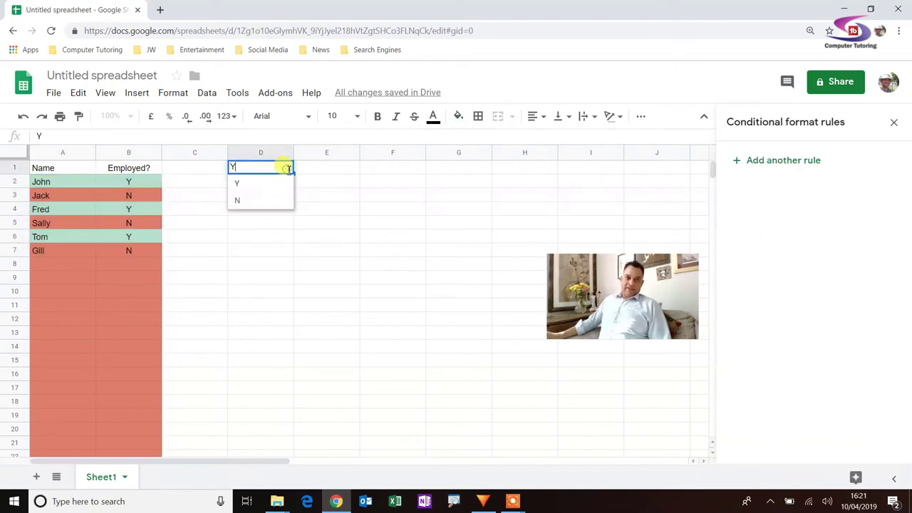
pyautogui.click(254, 202)
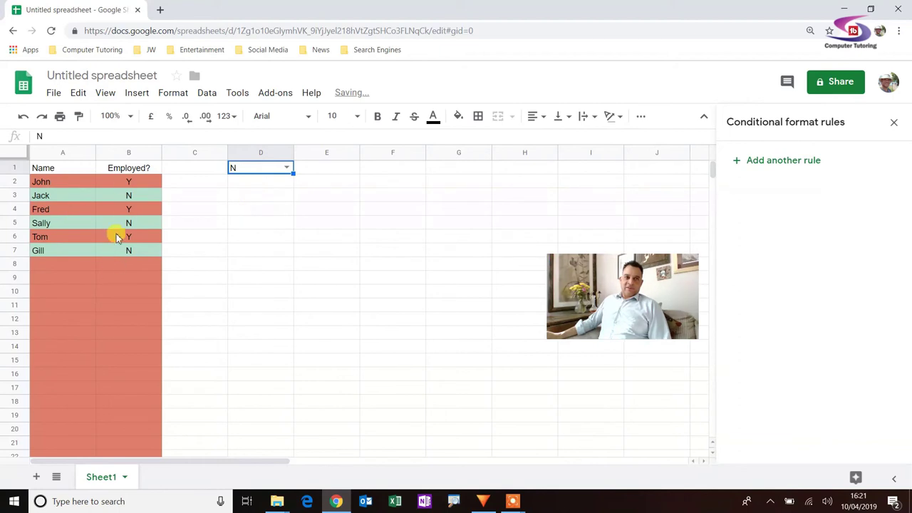
pyautogui.click(287, 168)
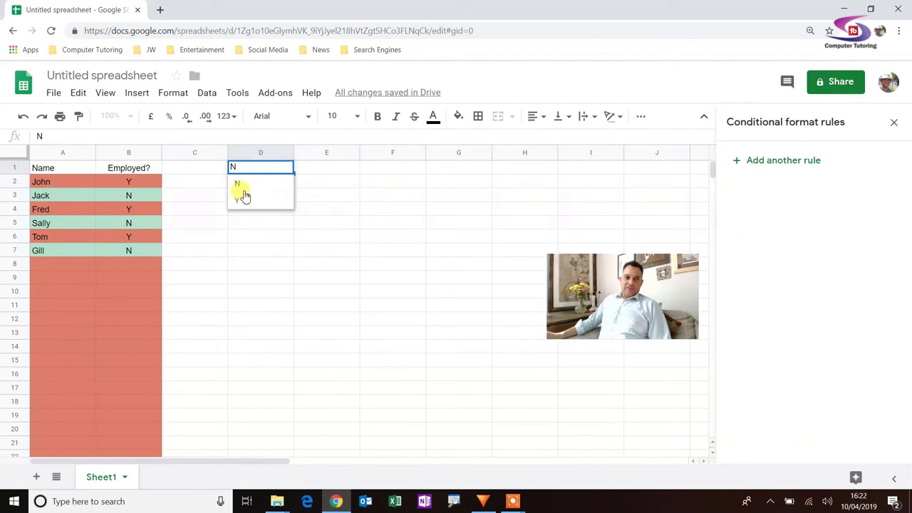
pyautogui.click(238, 202)
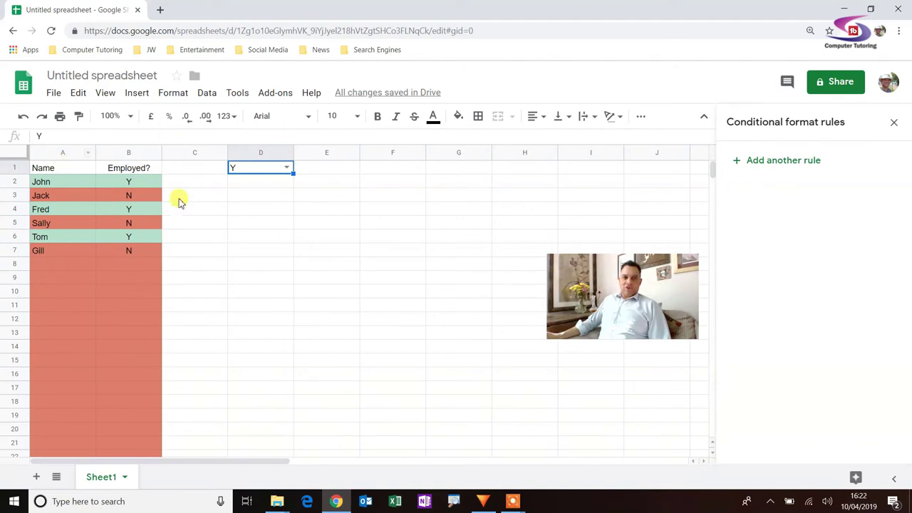
# Reopen the red =$B2<>$D$1 rule from cell A2 and set its apply-to range to $A2:$B1000.
pyautogui.click(64, 181)
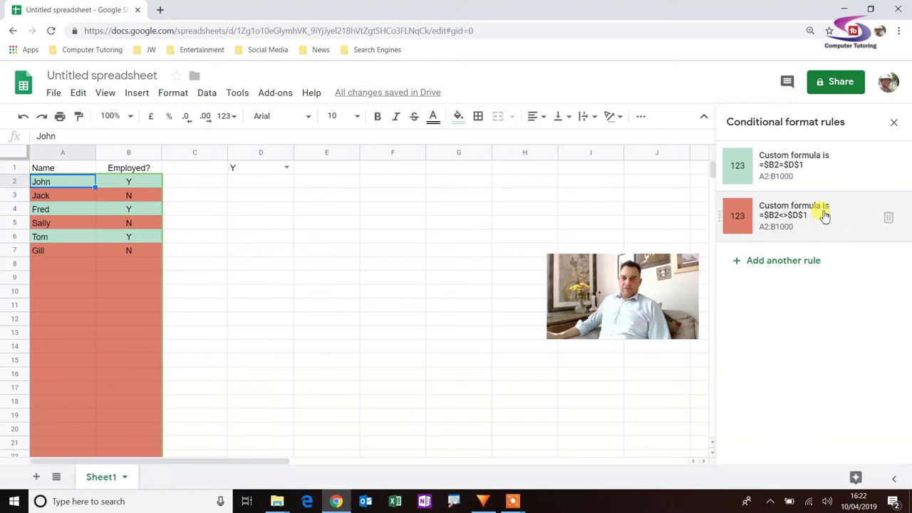
pyautogui.click(823, 211)
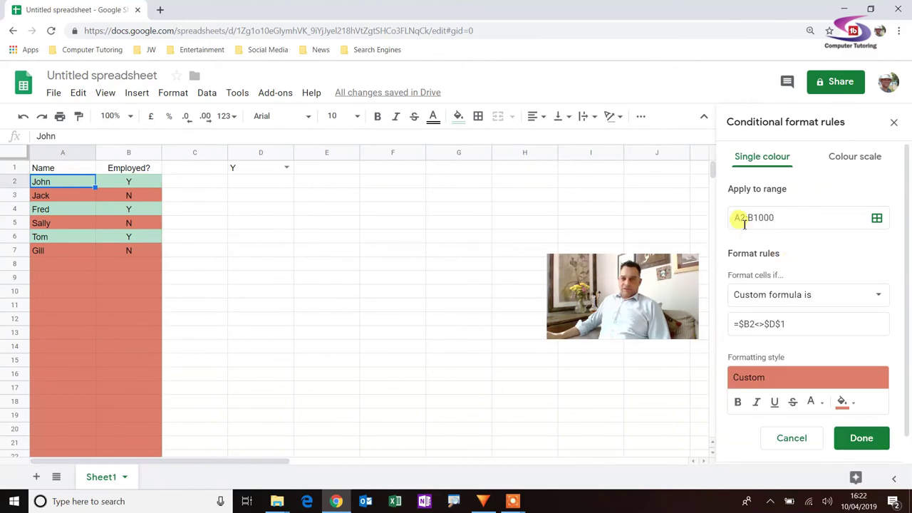
pyautogui.click(736, 218)
pyautogui.write('$')
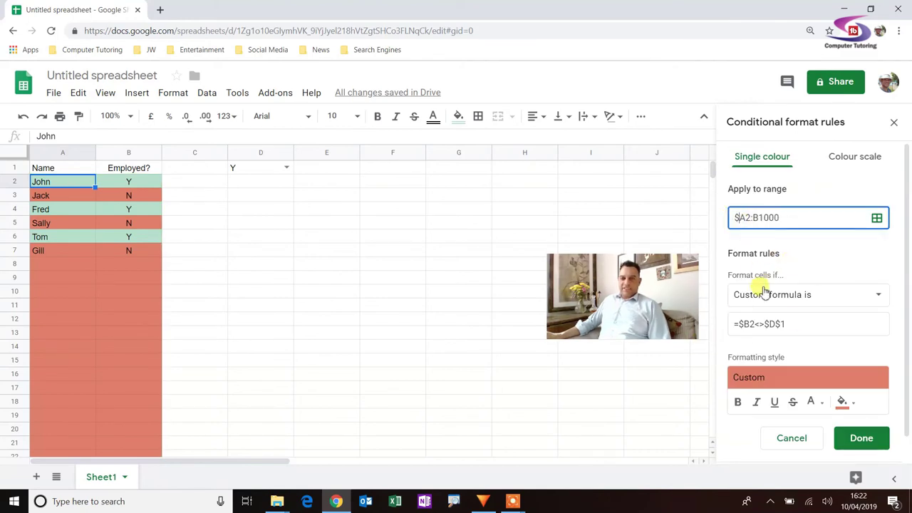
pyautogui.click(754, 217)
pyautogui.write('$')
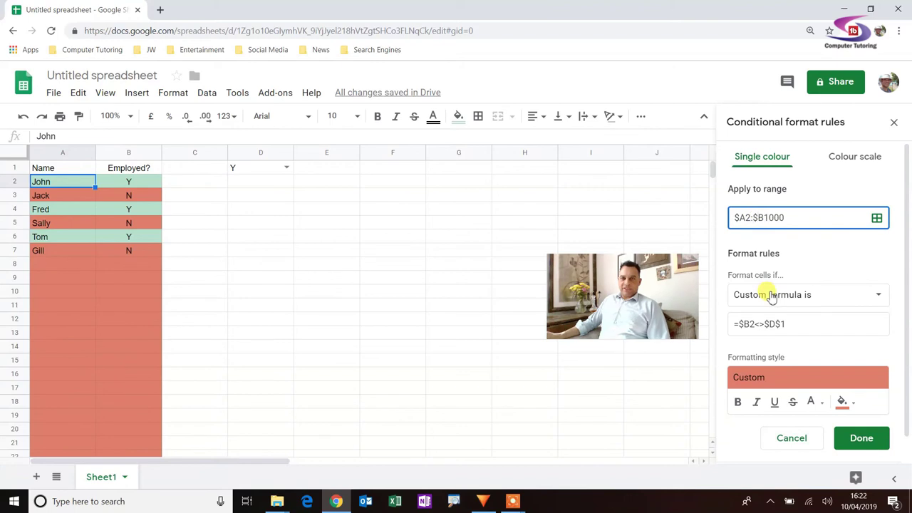
pyautogui.moveTo(753, 218); pyautogui.dragTo(767, 217)
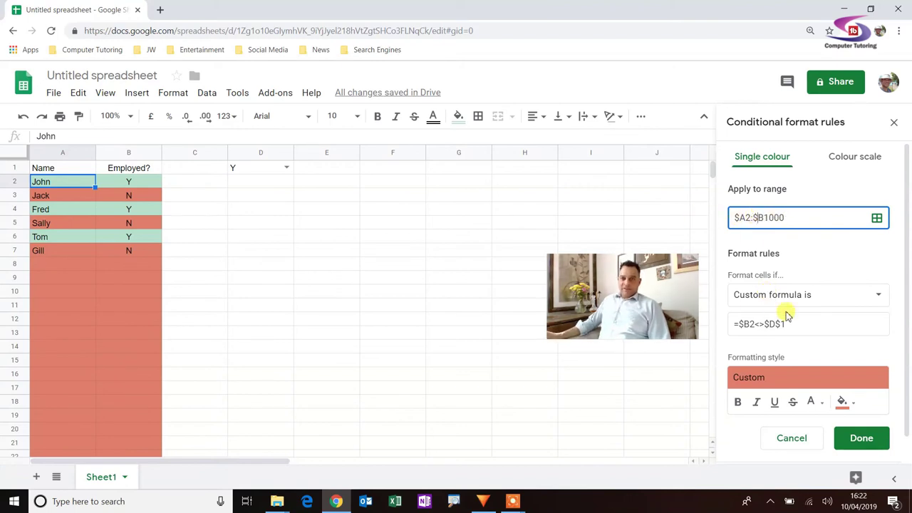
# Change the red rule's custom formula to =AND($B2<>$D$1,$B2<>"") to exclude blank rows, and save the rule.
pyautogui.click(738, 324)
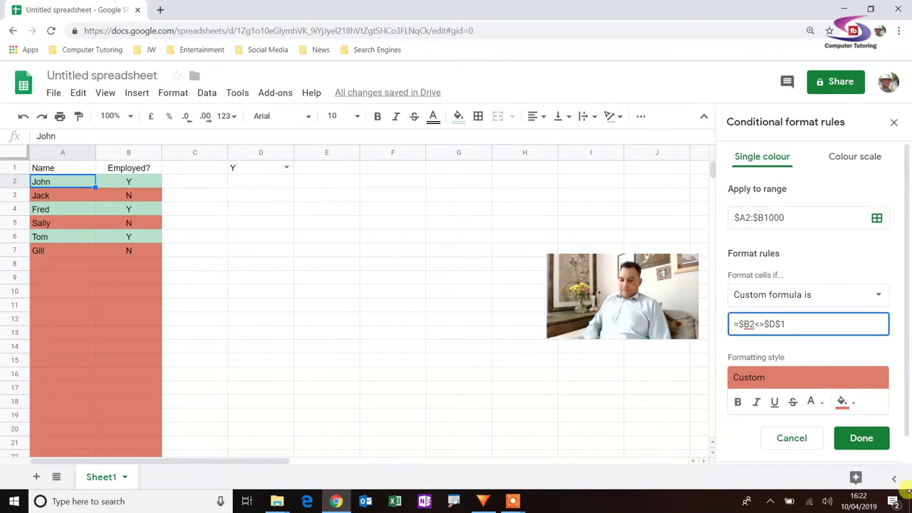
pyautogui.write('AND($B2<>$D$1')
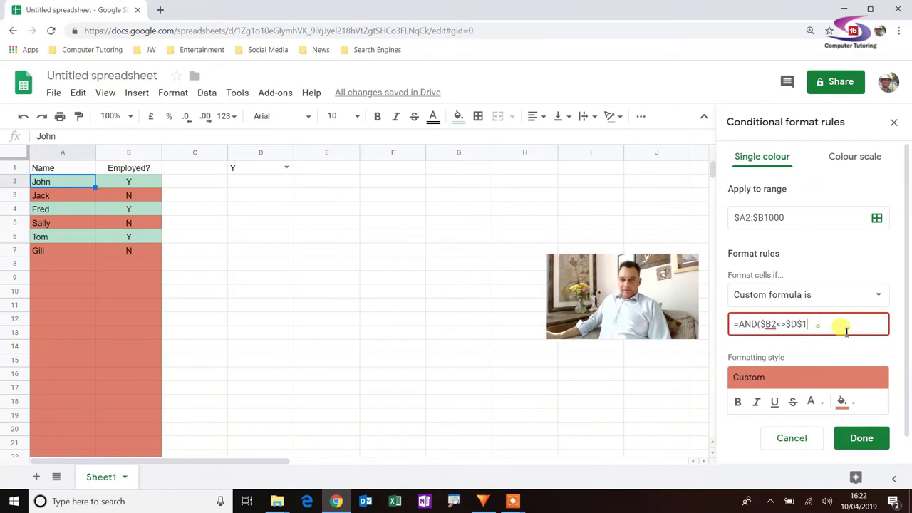
pyautogui.write(',')
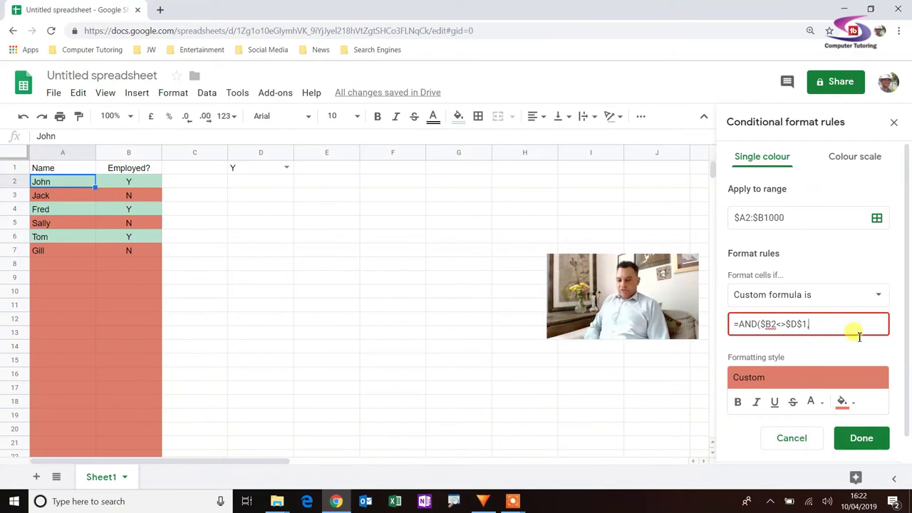
pyautogui.write('$B2')
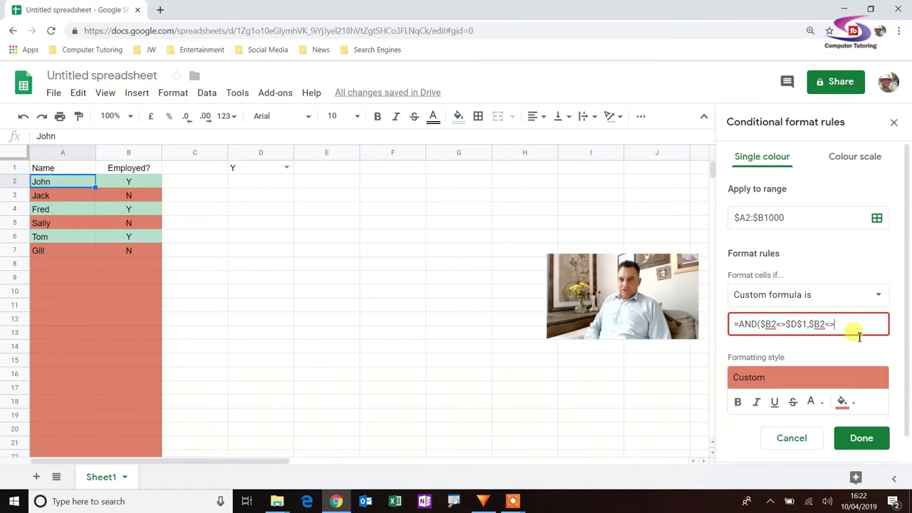
pyautogui.write('<>')
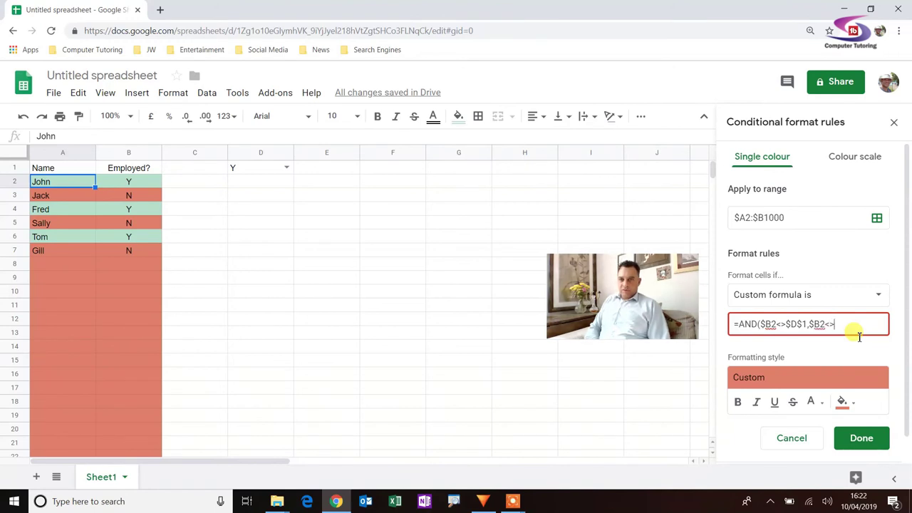
pyautogui.write('"")')
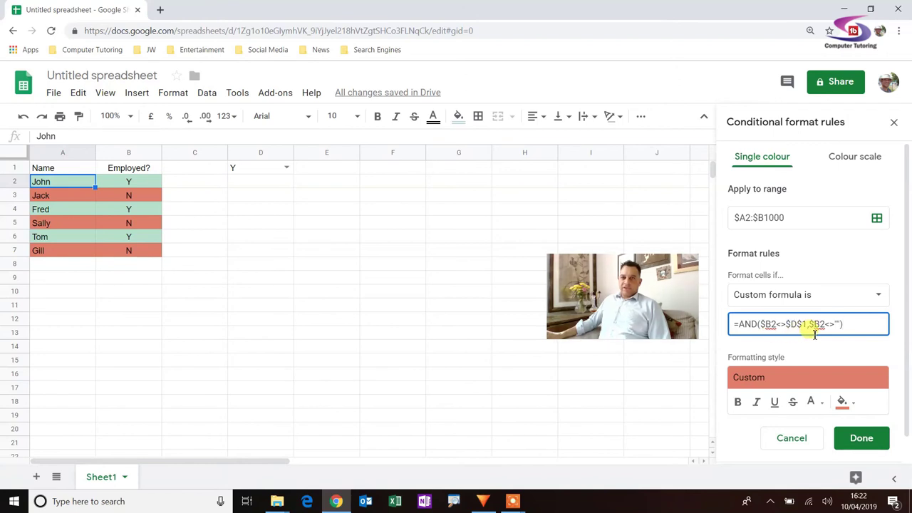
pyautogui.click(863, 437)
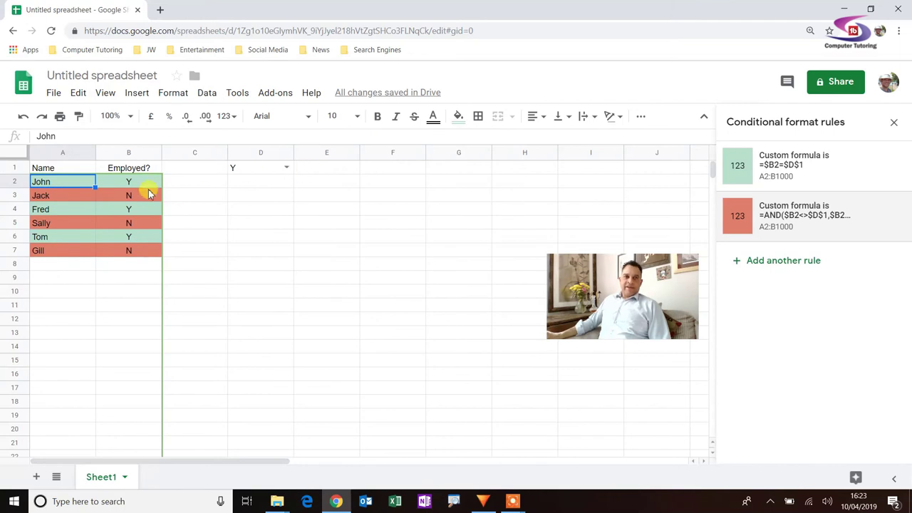
# Test the revised red rule by switching D1's drop-down to N and back to Y.
pyautogui.click(253, 292)
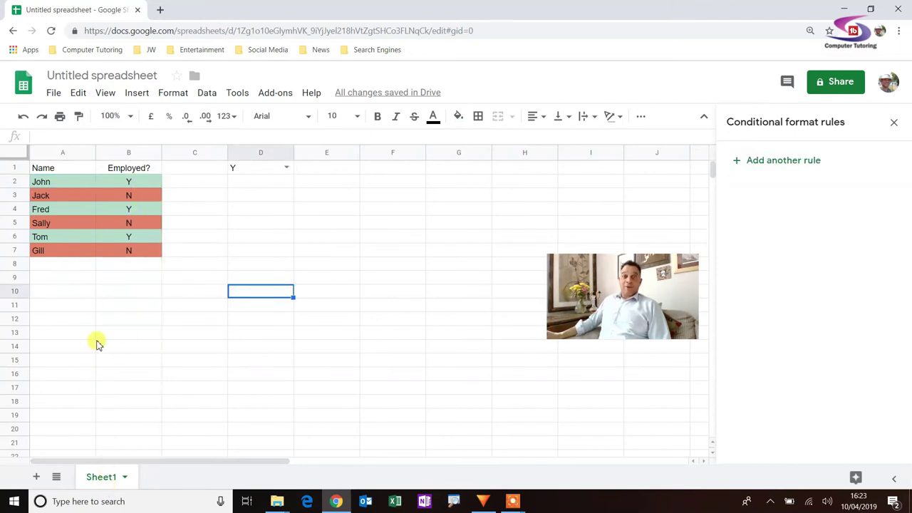
pyautogui.click(282, 171)
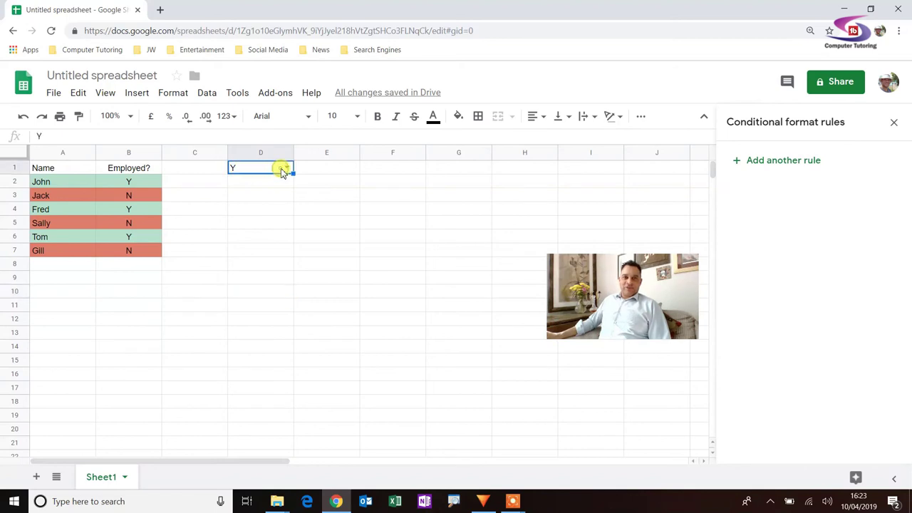
pyautogui.click(283, 169)
pyautogui.click(238, 200)
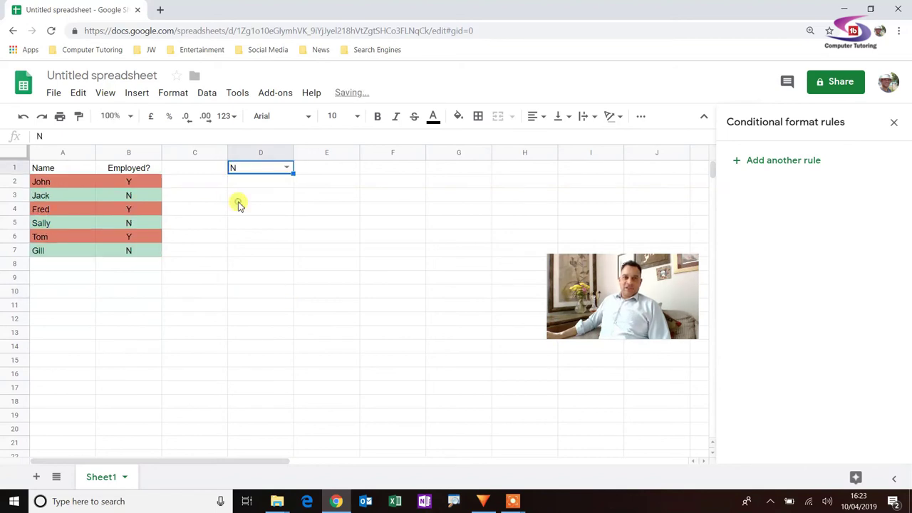
pyautogui.click(286, 173)
pyautogui.click(264, 184)
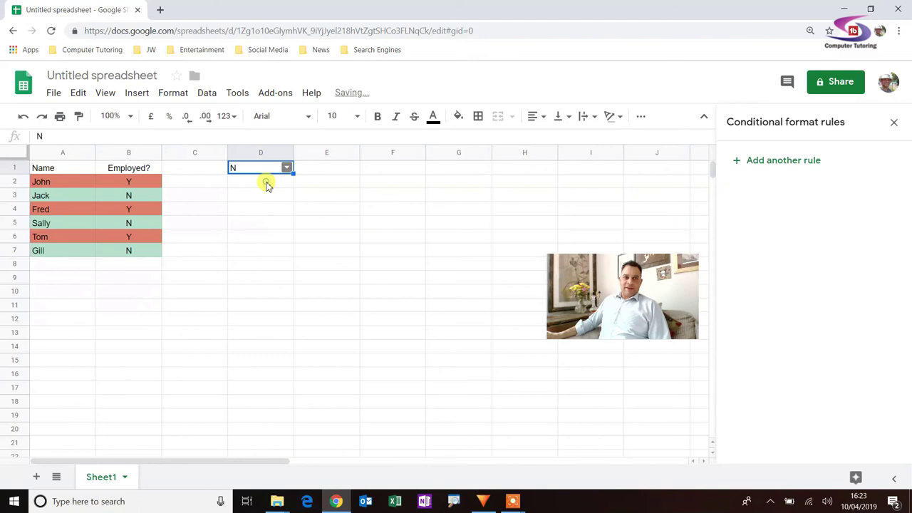
pyautogui.click(286, 169)
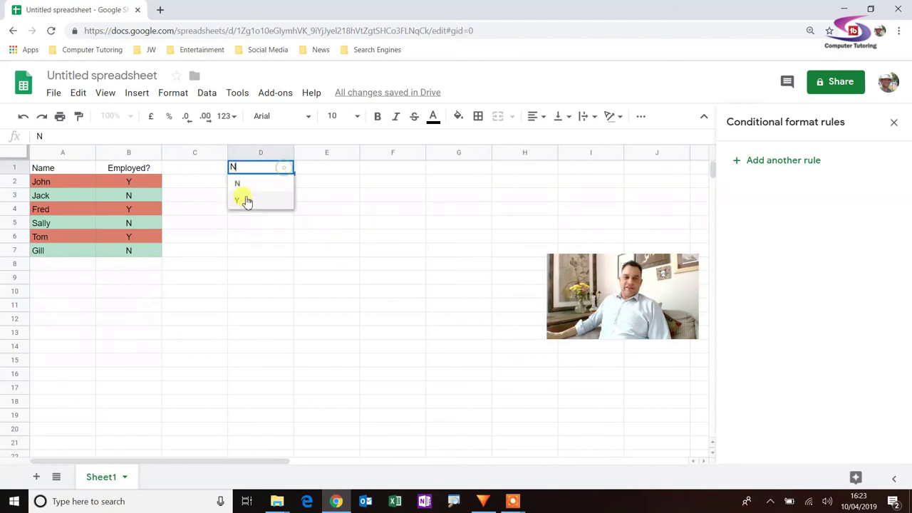
pyautogui.click(244, 197)
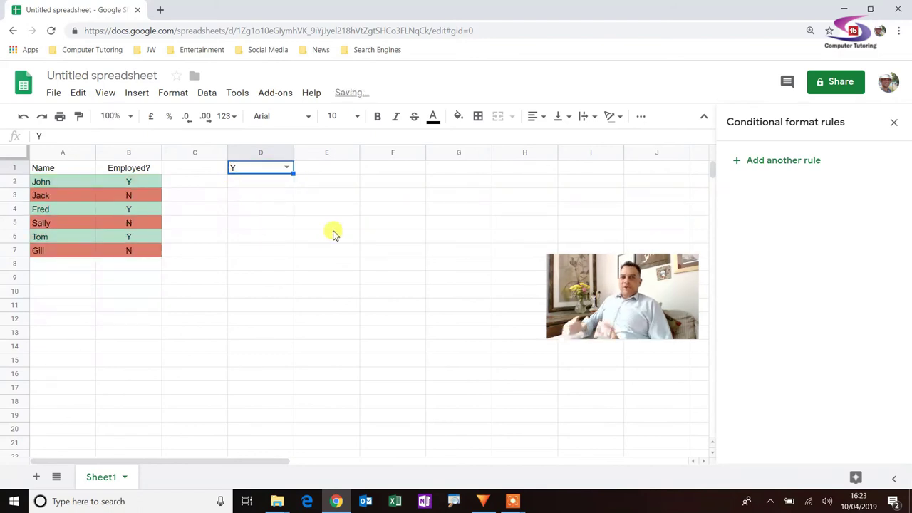